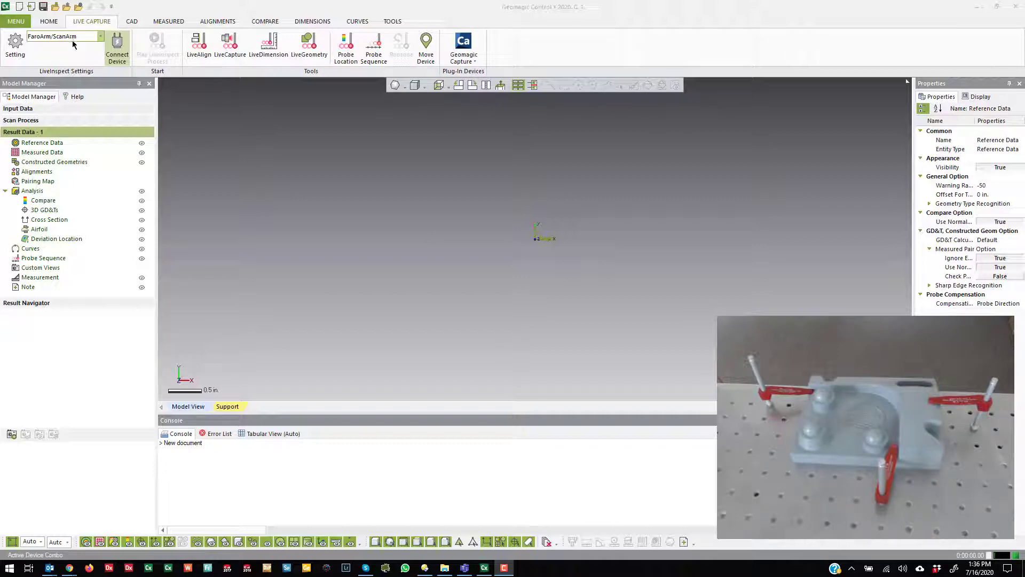
# Step: Review the LiveInspect settings for general, probe, scan data, inspect, geometry, device and button options, leaving them as they are
pyautogui.click(9, 50)
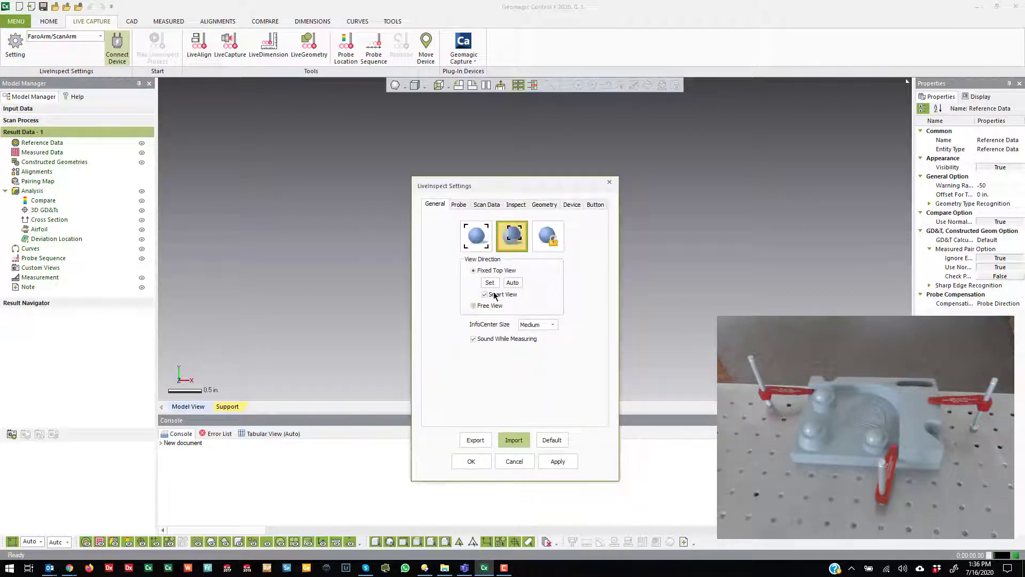
pyautogui.click(458, 205)
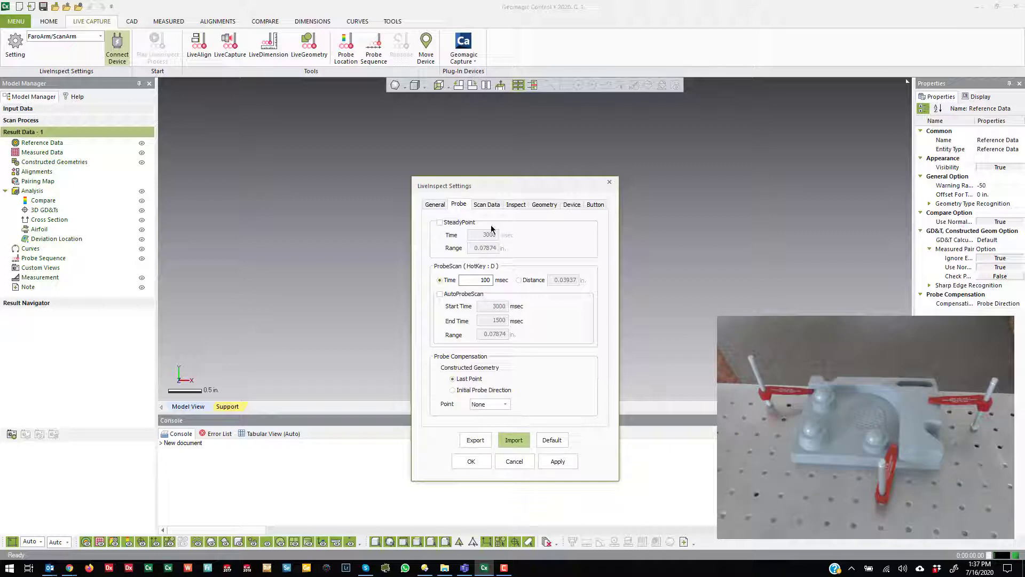
pyautogui.click(481, 206)
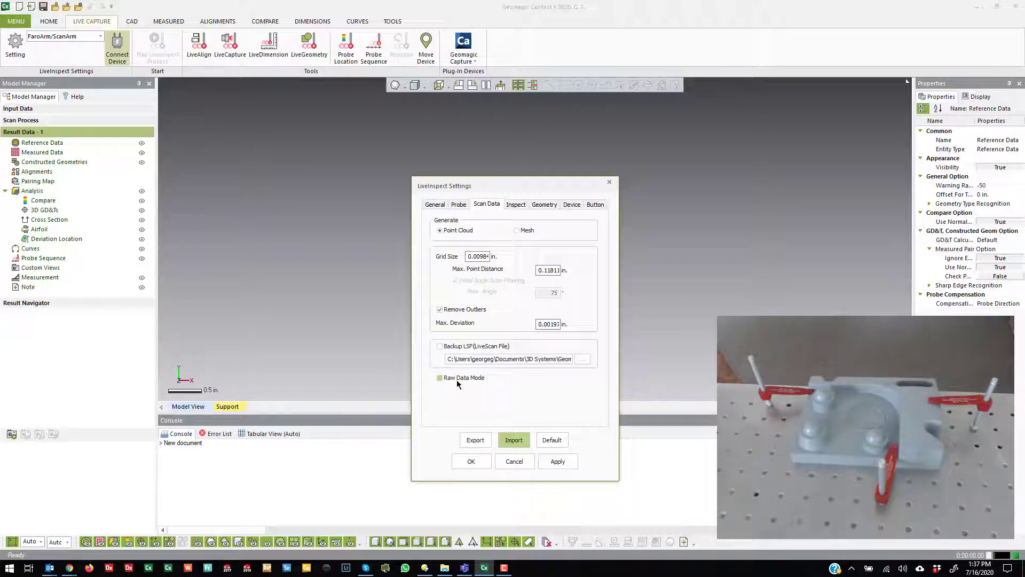
pyautogui.click(515, 204)
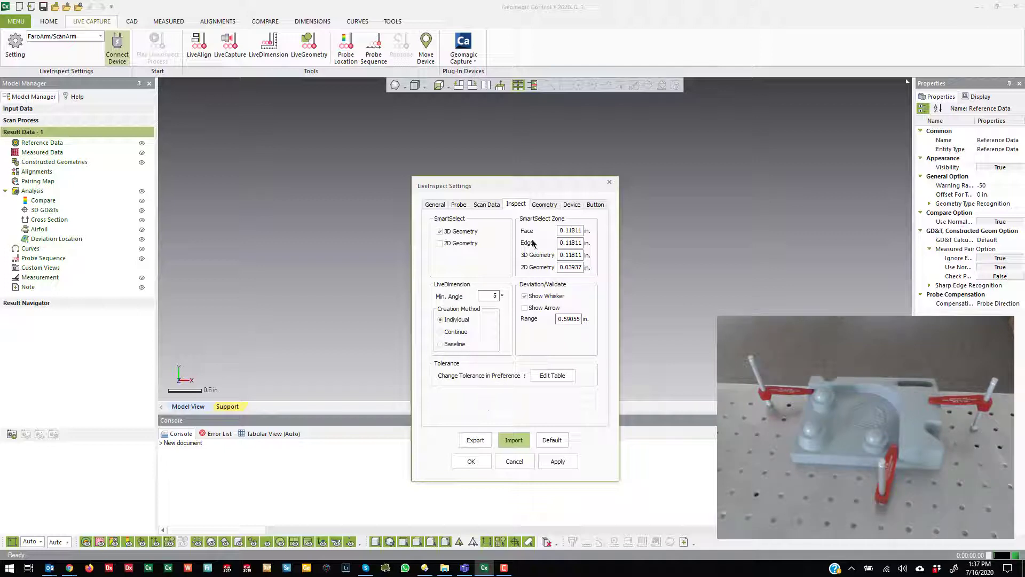
pyautogui.click(545, 204)
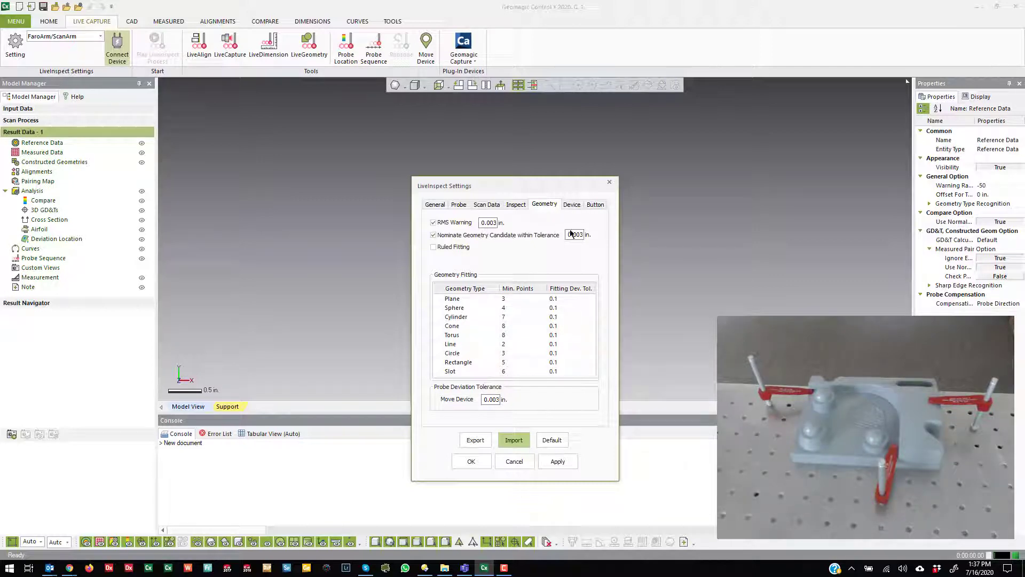
pyautogui.click(571, 205)
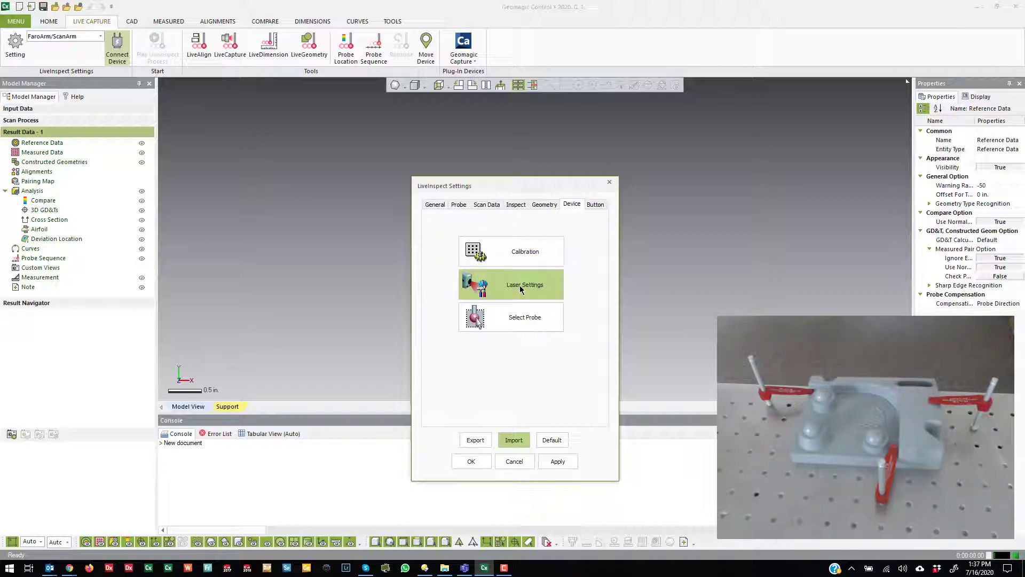
pyautogui.click(595, 207)
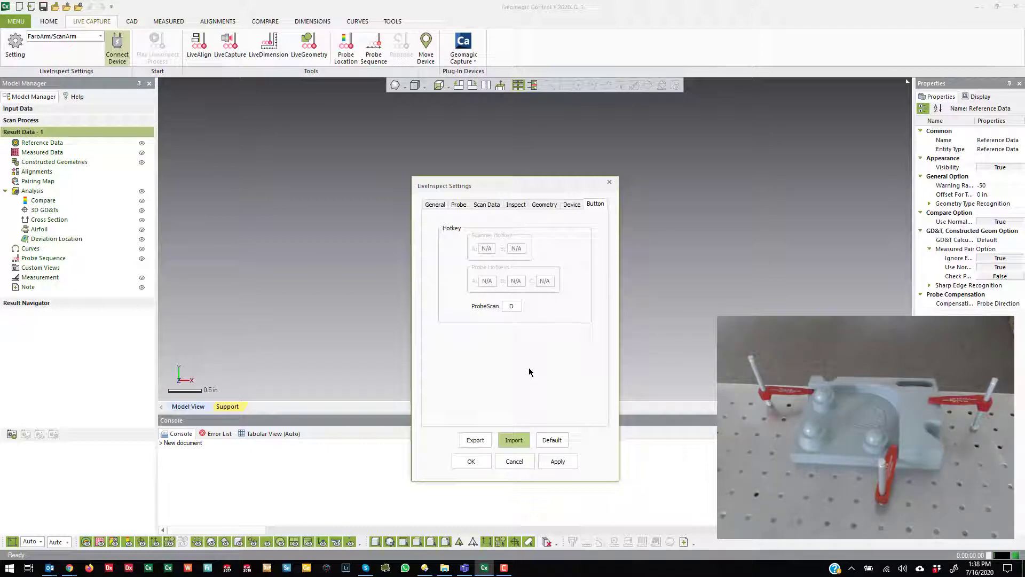
pyautogui.click(516, 462)
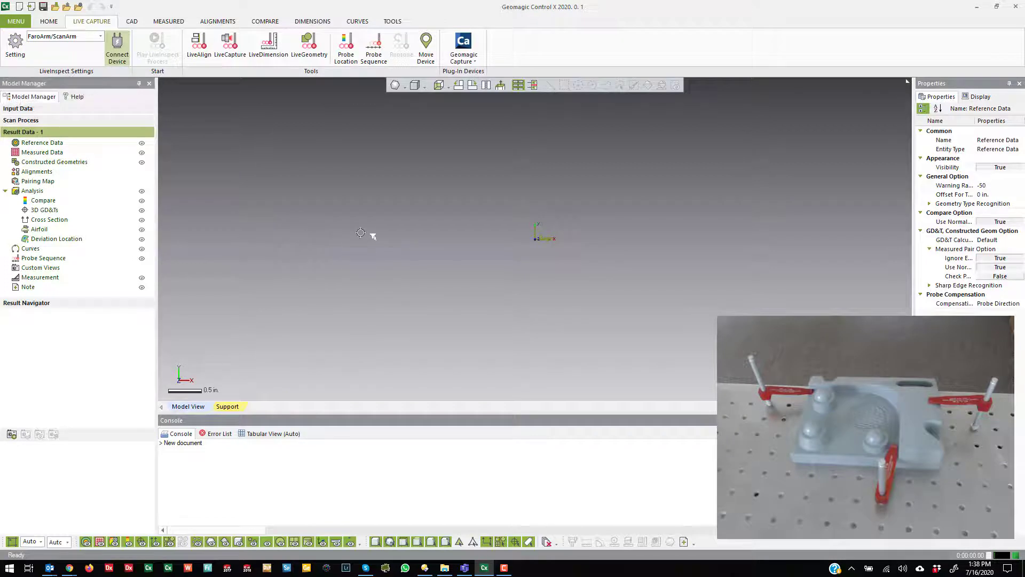
# Step: Start a LiveCapture session with a clipping plane enabled and set the plane's offset distance to 0.03 in
pyautogui.click(229, 48)
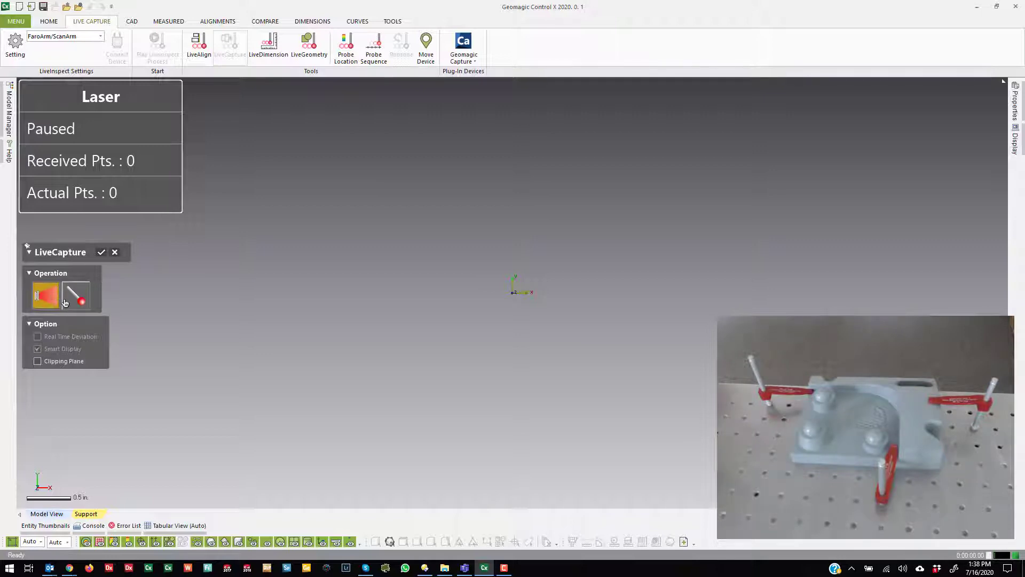
pyautogui.click(36, 362)
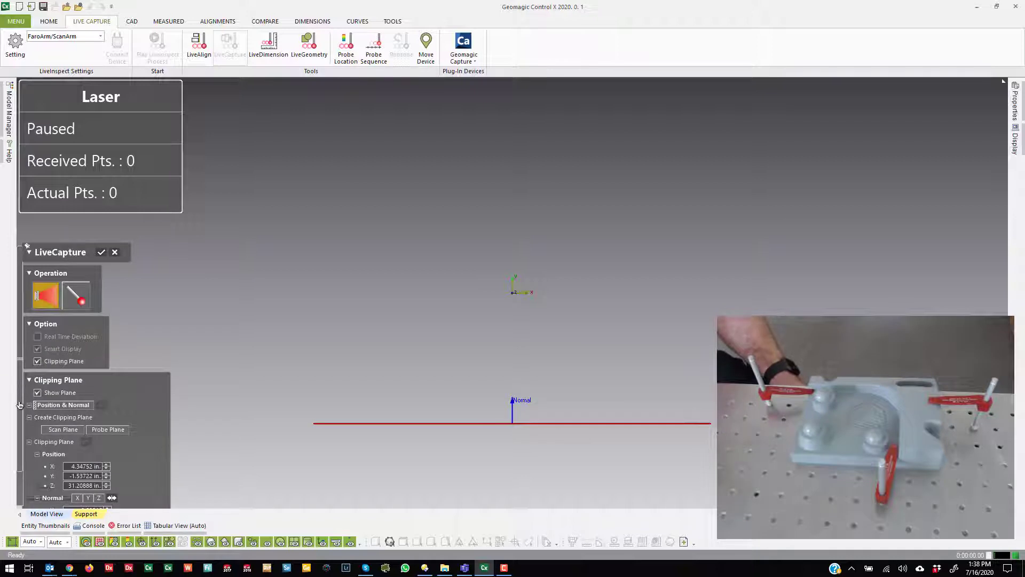
pyautogui.scroll(-1, 20, 404)
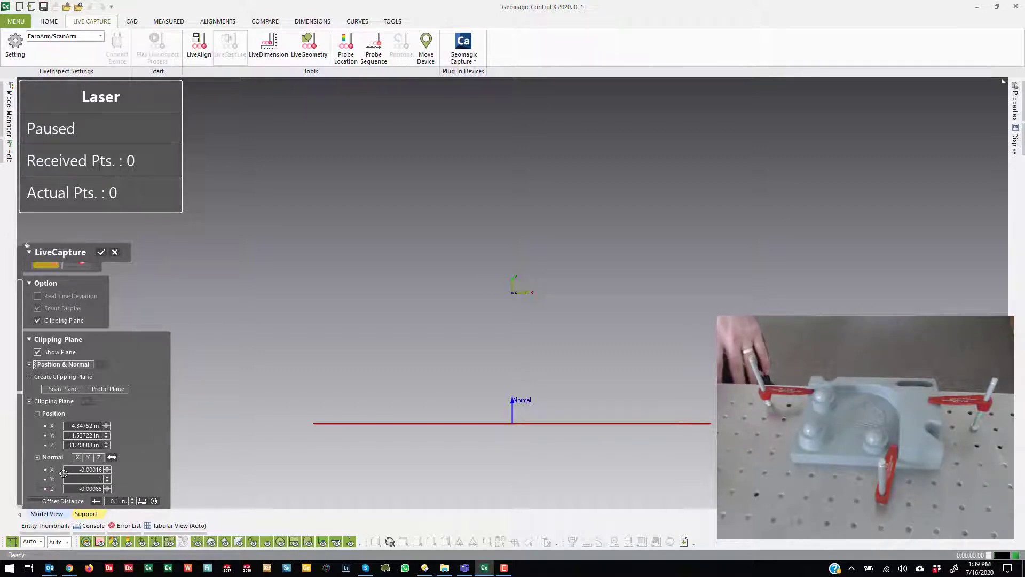
pyautogui.click(118, 501)
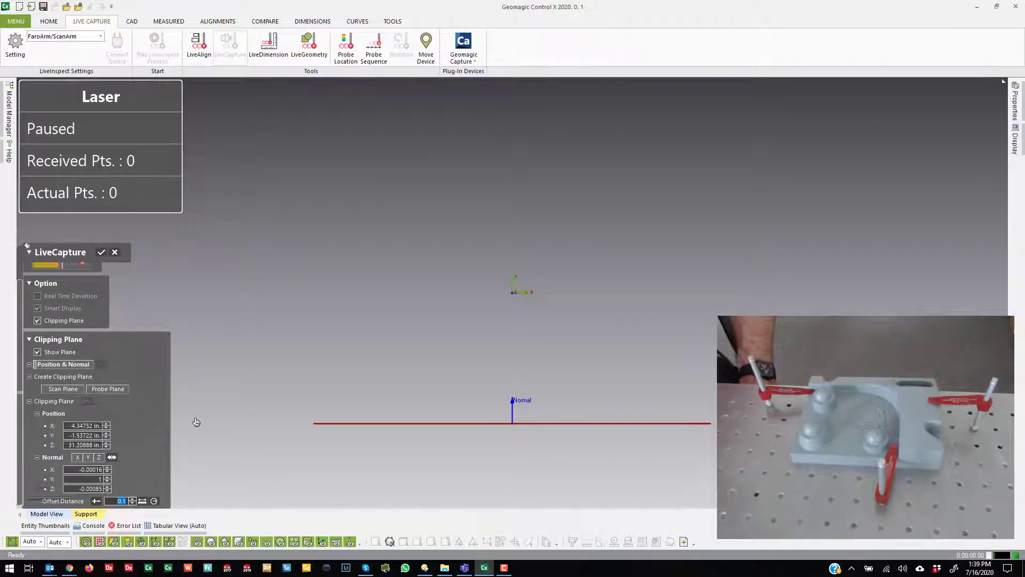
pyautogui.click(290, 373)
pyautogui.click(115, 501)
pyautogui.write('.')
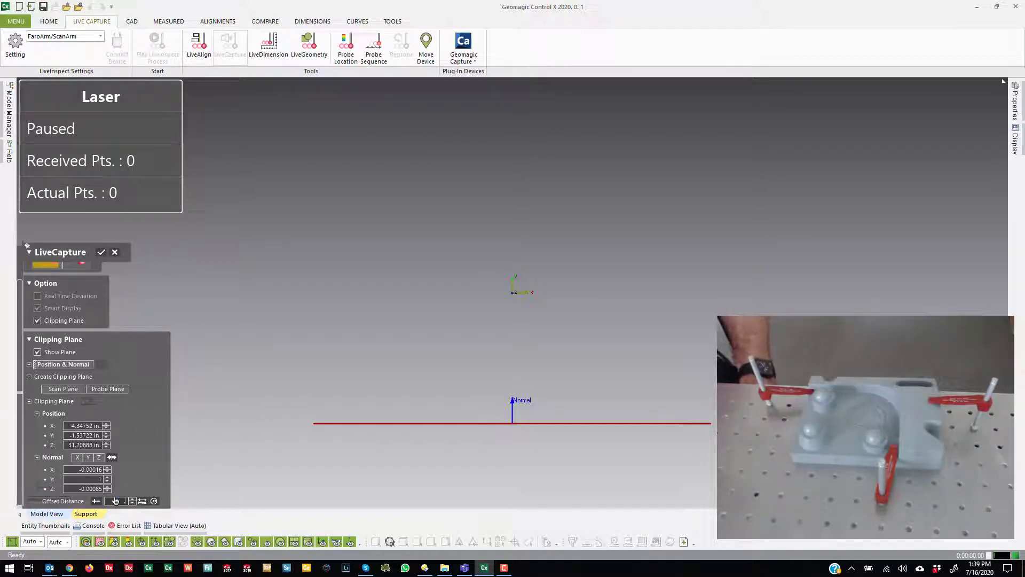
pyautogui.write('03')
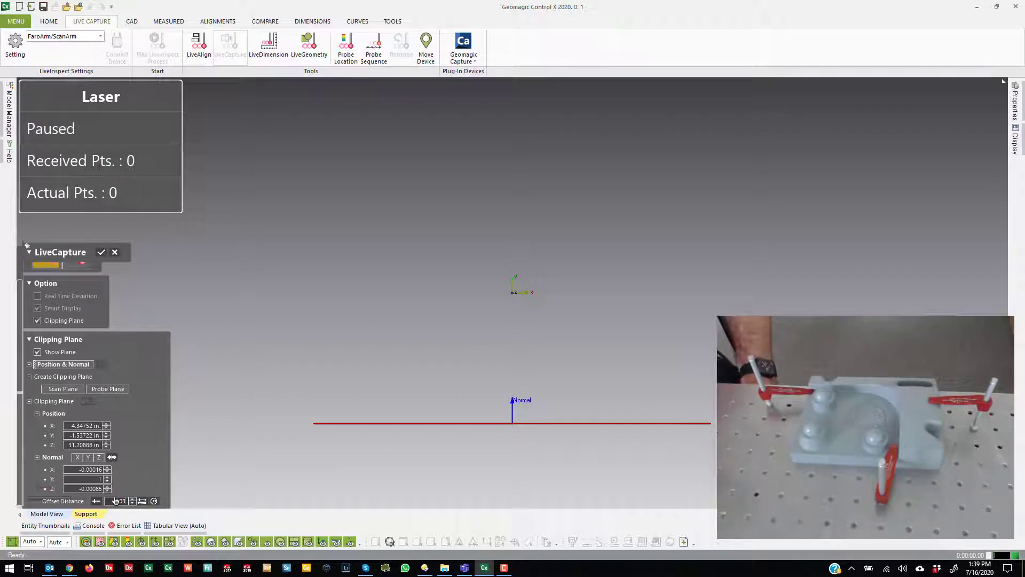
pyautogui.press('Return')
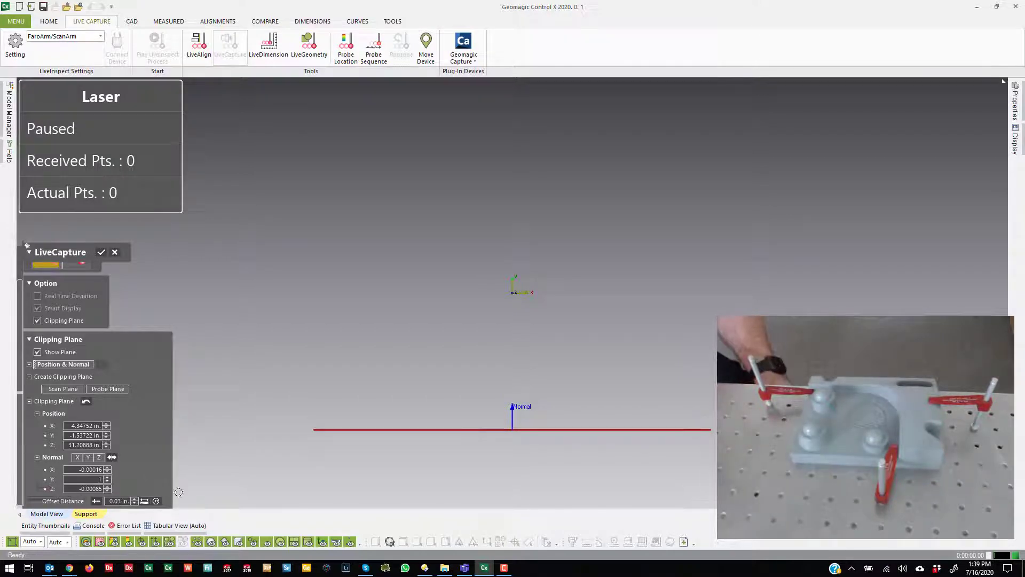
# Step: Define the clipping plane by probing, and exit LiveCapture once the part is laser-scanned to check the scan
pyautogui.click(112, 390)
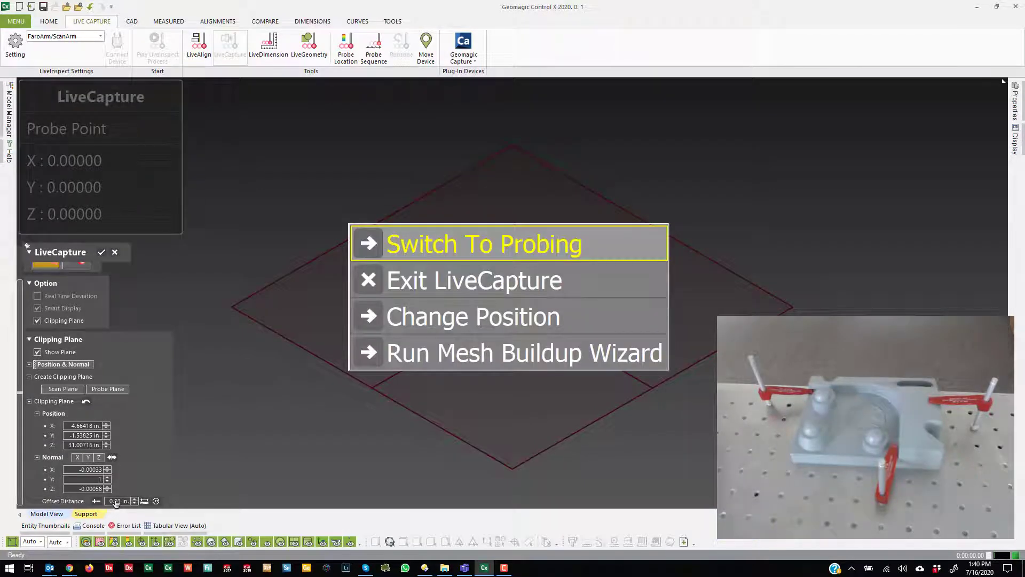
pyautogui.press('Down')
pyautogui.press('Down')
pyautogui.press('Up')
pyautogui.press('Return')
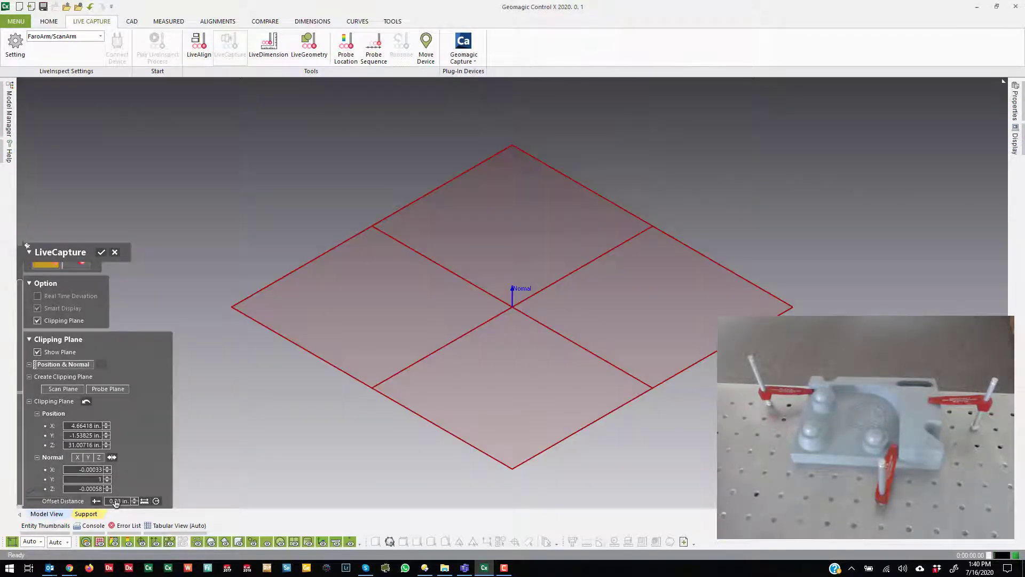
pyautogui.moveTo(696, 217); pyautogui.dragTo(602, 243, button='right')
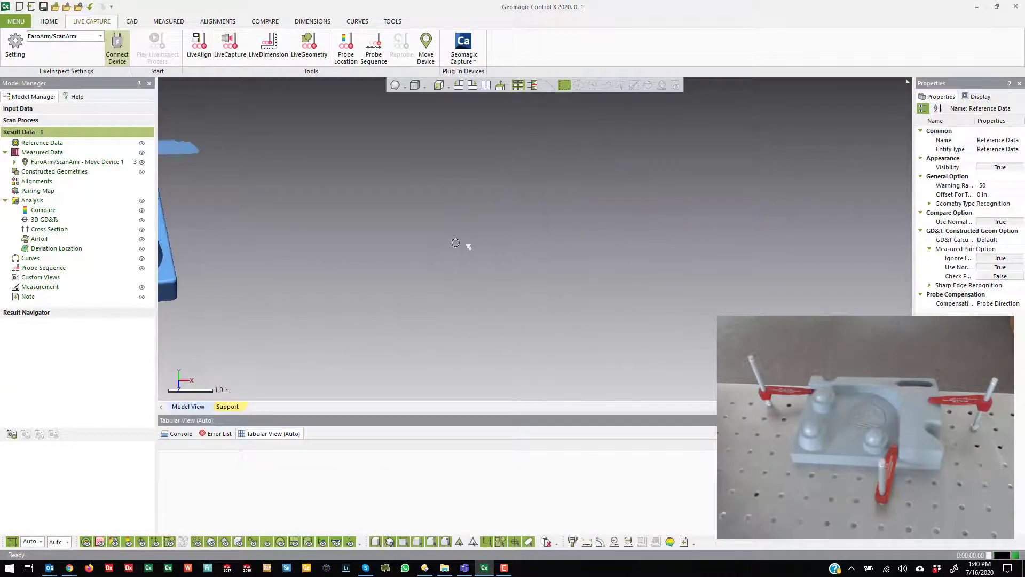
pyautogui.scroll(-5, 506, 242)
pyautogui.scroll(5, 293, 238)
pyautogui.moveTo(255, 178); pyautogui.dragTo(584, 292, button='right')
pyautogui.scroll(-5, 384, 213)
pyautogui.scroll(5, 539, 192)
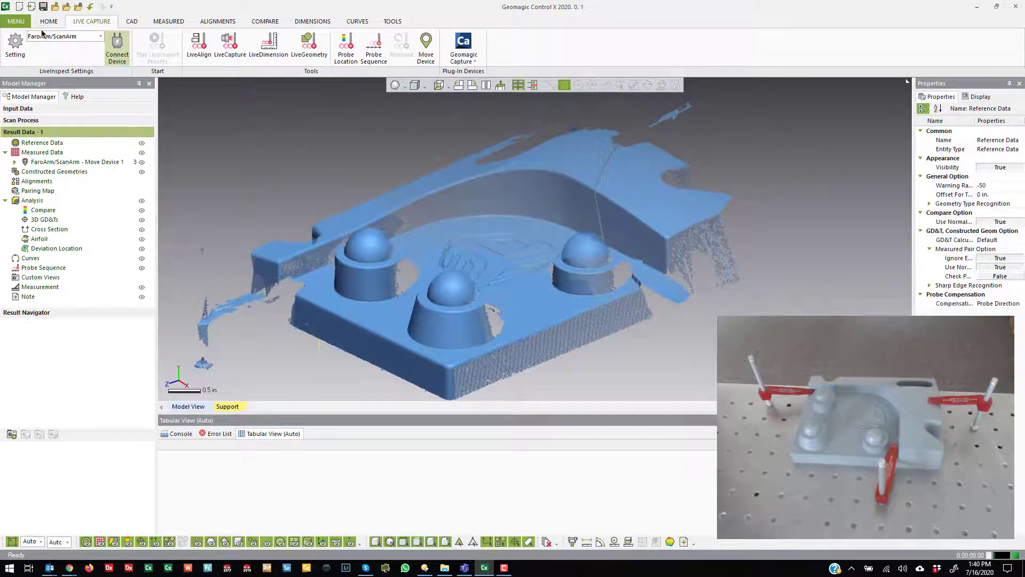
# Step: Start a new document without saving the current model and capture the part in LiveCapture, alternating laser scanning and probing
pyautogui.click(19, 7)
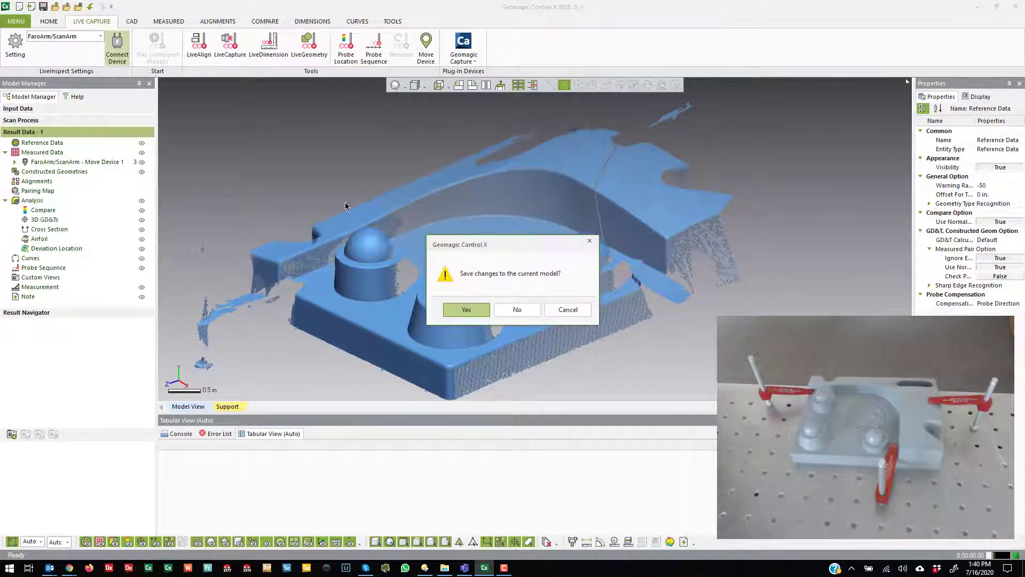
pyautogui.click(518, 310)
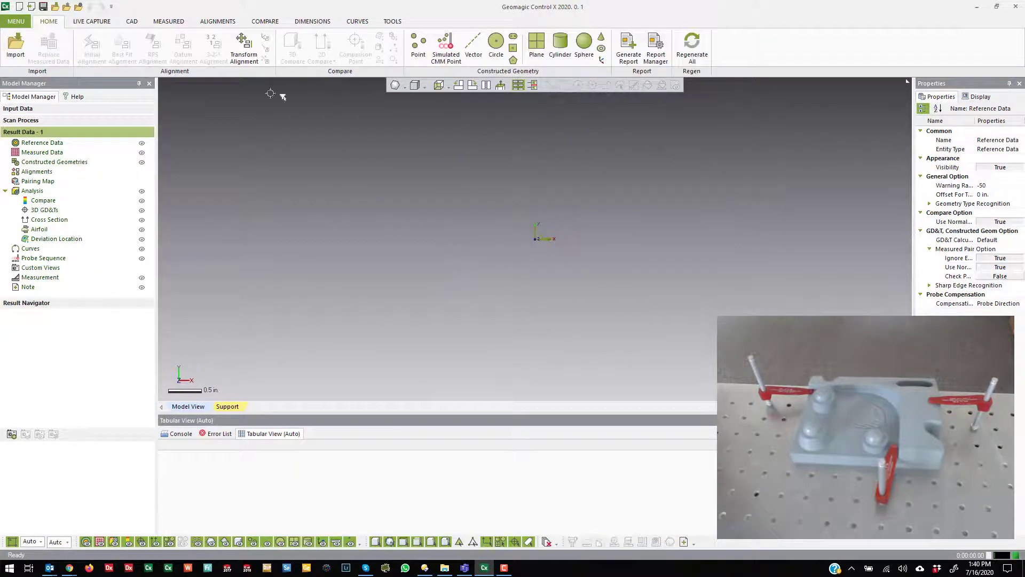
pyautogui.click(92, 21)
pyautogui.click(230, 48)
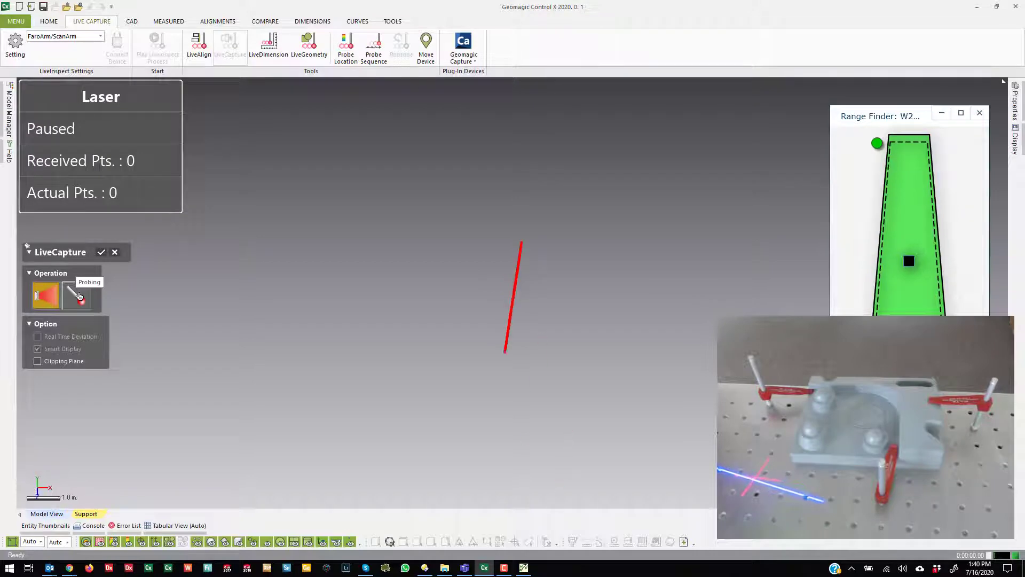
pyautogui.click(78, 295)
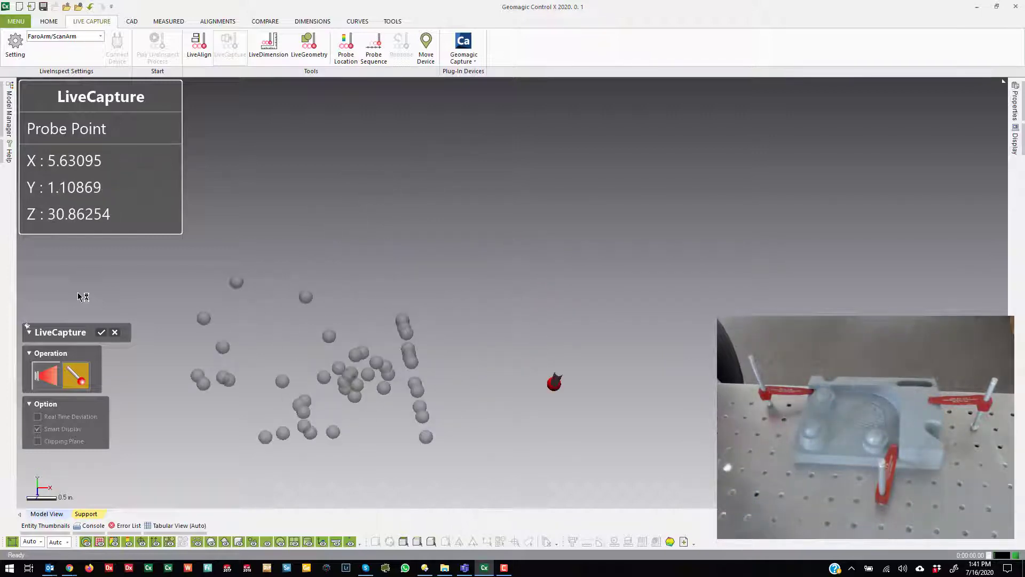
pyautogui.click(51, 377)
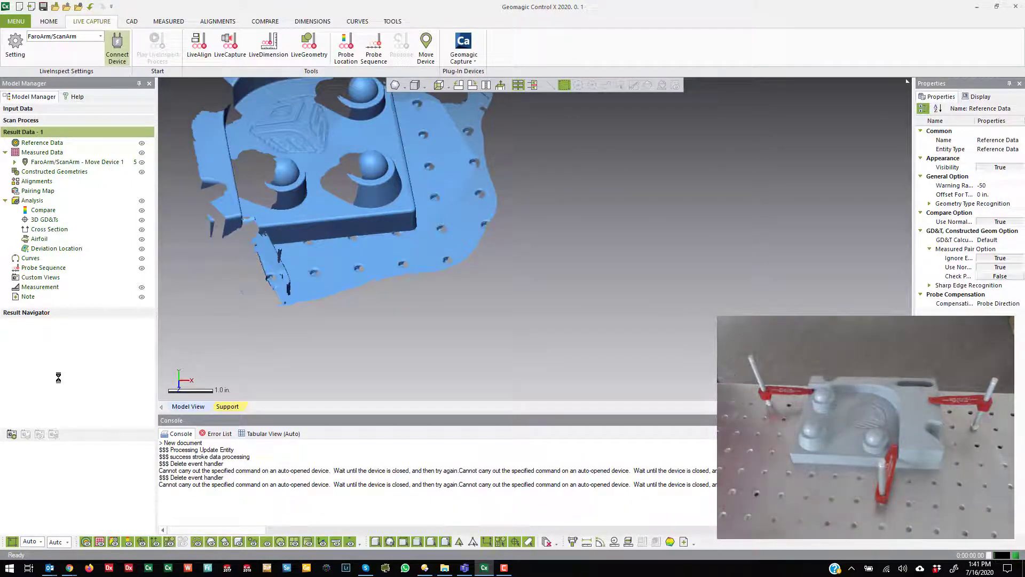
# Step: Examine the captured scan of the part and the surrounding table from several angles
pyautogui.scroll(-5, 479, 270)
pyautogui.keyDown('ctrl'); pyautogui.moveTo(479, 270); pyautogui.dragTo(556, 322, button='right'); pyautogui.keyUp('ctrl')
pyautogui.scroll(5, 593, 279)
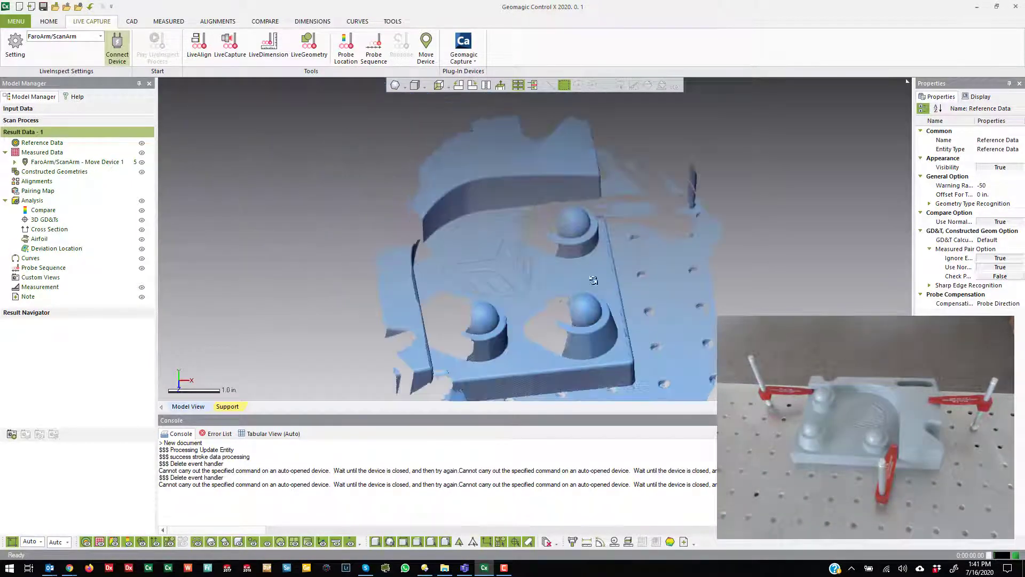
pyautogui.moveTo(594, 281); pyautogui.dragTo(496, 267, button='right')
pyautogui.scroll(-4, 427, 235)
pyautogui.scroll(7, 449, 256)
pyautogui.scroll(-4, 427, 241)
pyautogui.scroll(6, 449, 246)
pyautogui.scroll(-3, 535, 239)
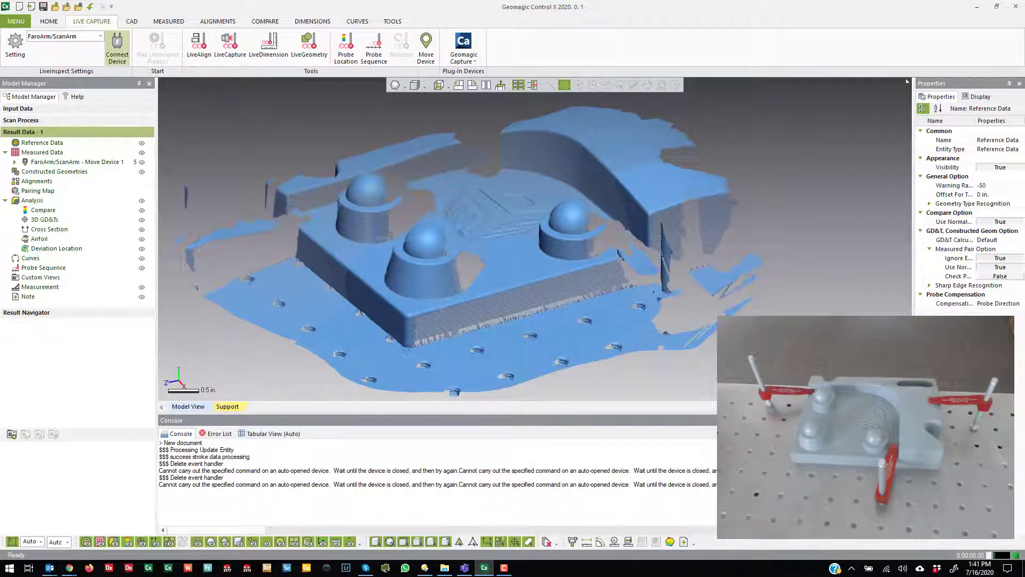
# Step: Hide both scanner datasets under the Move Device 1 measured data and show the probe sessions Session1, Session2 and Session3
pyautogui.click(15, 162)
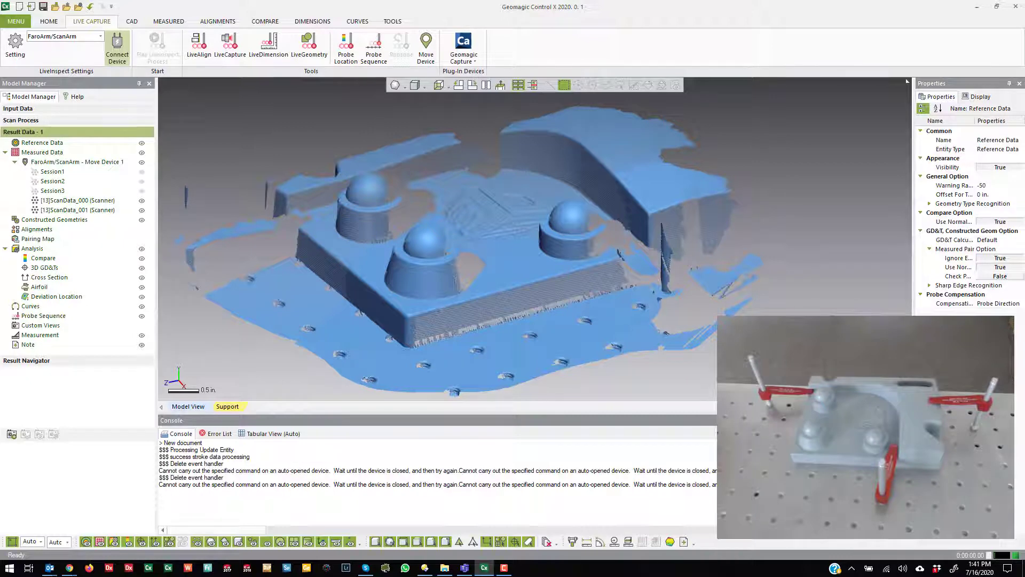
pyautogui.click(141, 200)
pyautogui.click(141, 210)
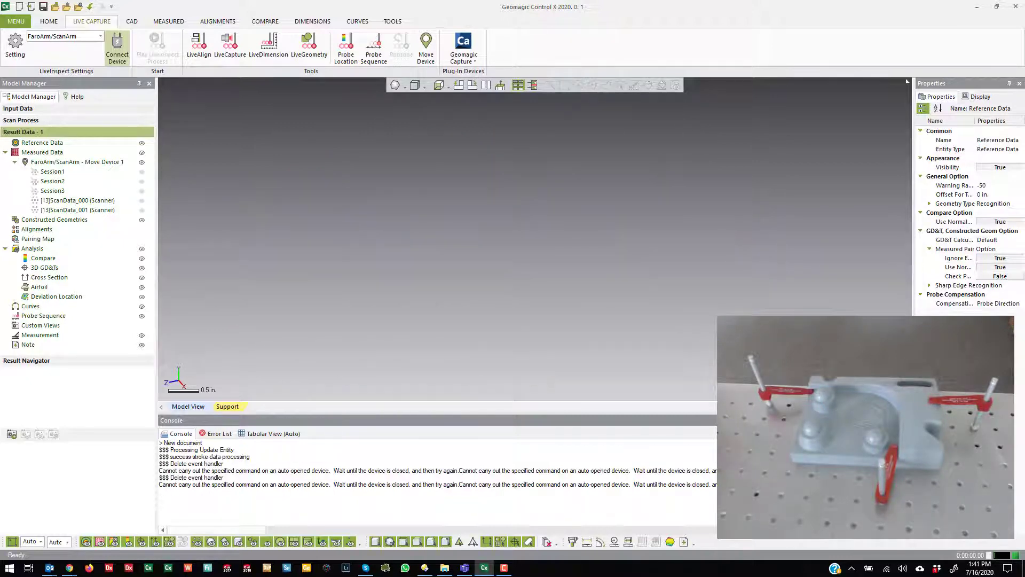
pyautogui.click(142, 172)
pyautogui.click(141, 181)
pyautogui.click(142, 191)
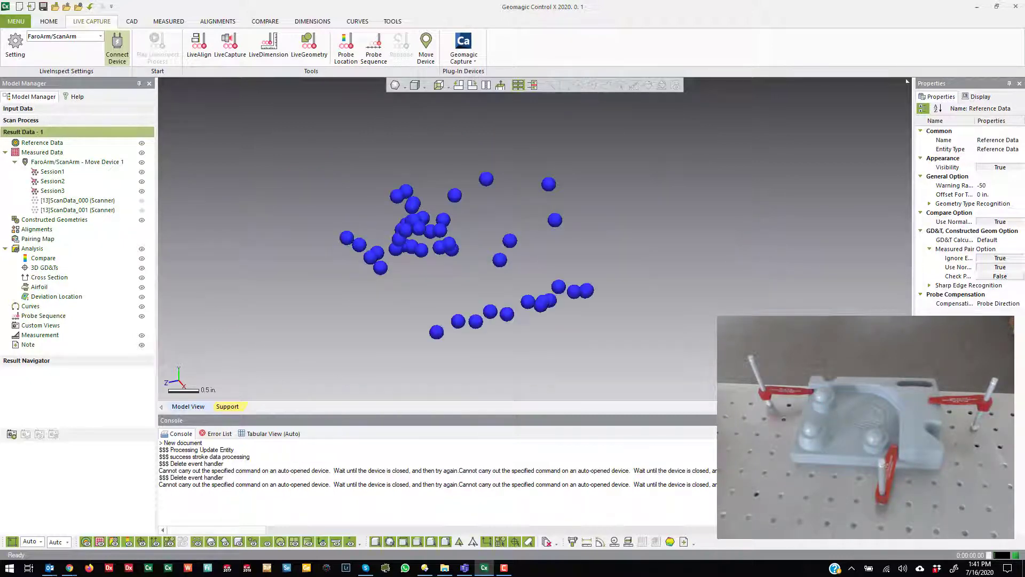
# Step: Show the ScanData_000 scanner dataset together with the probe points and inspect them up close
pyautogui.click(141, 201)
pyautogui.moveTo(526, 278); pyautogui.dragTo(491, 323, button='right')
pyautogui.scroll(4, 542, 293)
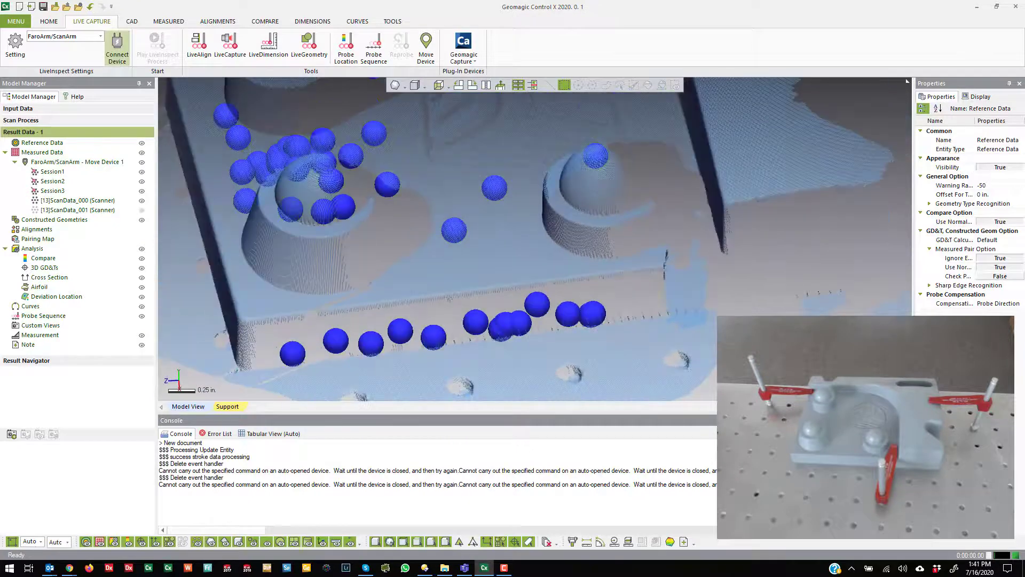
# Step: Hide Session3 and Session2 to inspect only the Session1 probe points against the scan
pyautogui.click(141, 191)
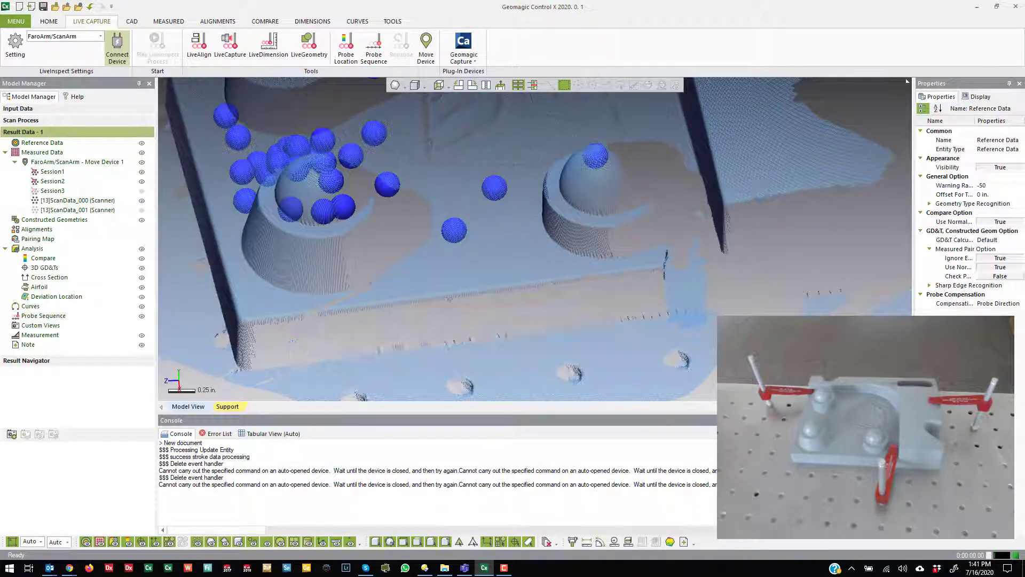
pyautogui.click(141, 181)
pyautogui.moveTo(480, 240); pyautogui.dragTo(433, 160, button='right')
pyautogui.scroll(-4, 427, 197)
pyautogui.scroll(5, 427, 197)
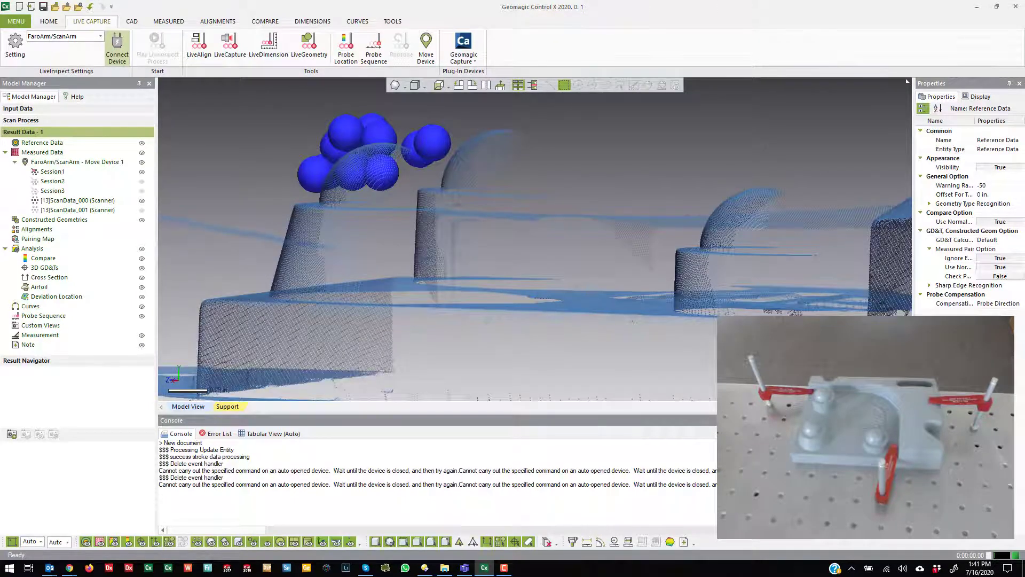
# Step: Isolate the Session2 probe points over the scan, followed by the Session3 points alone
pyautogui.click(141, 181)
pyautogui.click(142, 171)
pyautogui.moveTo(374, 213); pyautogui.dragTo(378, 259, button='right')
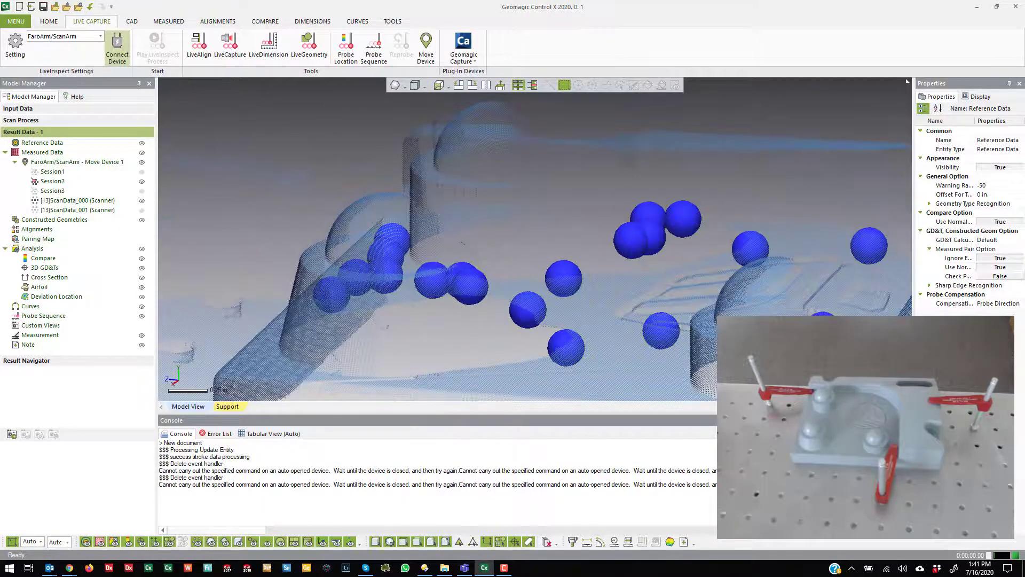
pyautogui.click(142, 181)
pyautogui.scroll(-4, 427, 213)
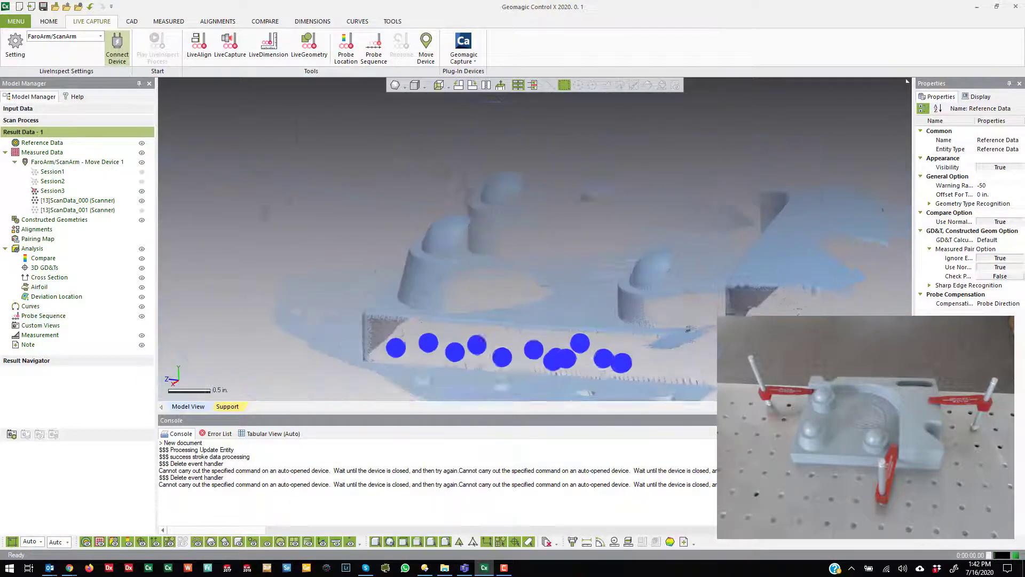
# Step: Hide the ScanData_000 scanner dataset so that only the Session3 probe points are displayed
pyautogui.moveTo(427, 213); pyautogui.dragTo(434, 218, button='right')
pyautogui.click(78, 200)
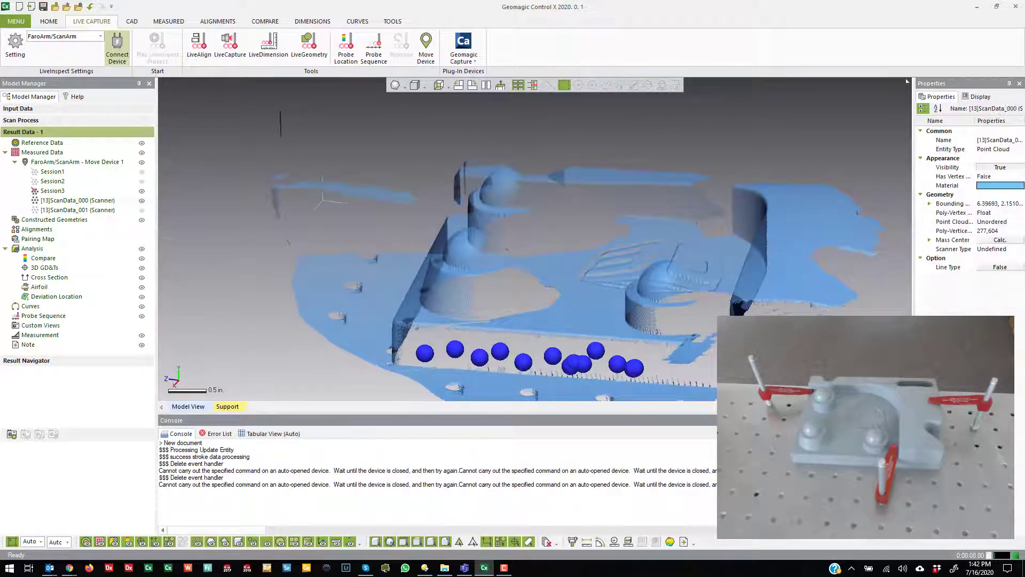
pyautogui.click(141, 200)
pyautogui.scroll(-4, 427, 214)
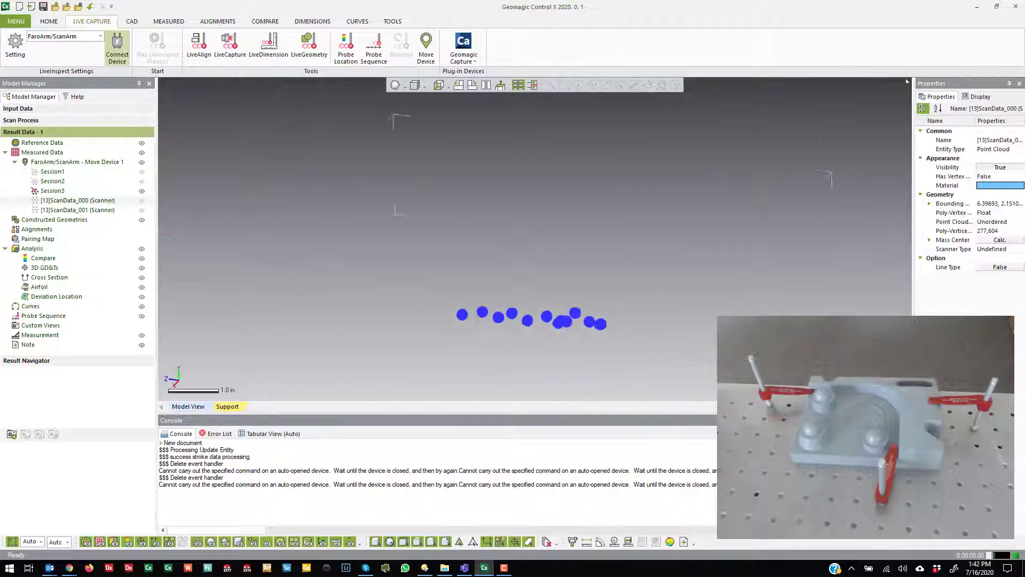
pyautogui.moveTo(427, 213); pyautogui.dragTo(477, 211, button='right')
pyautogui.press('Escape')
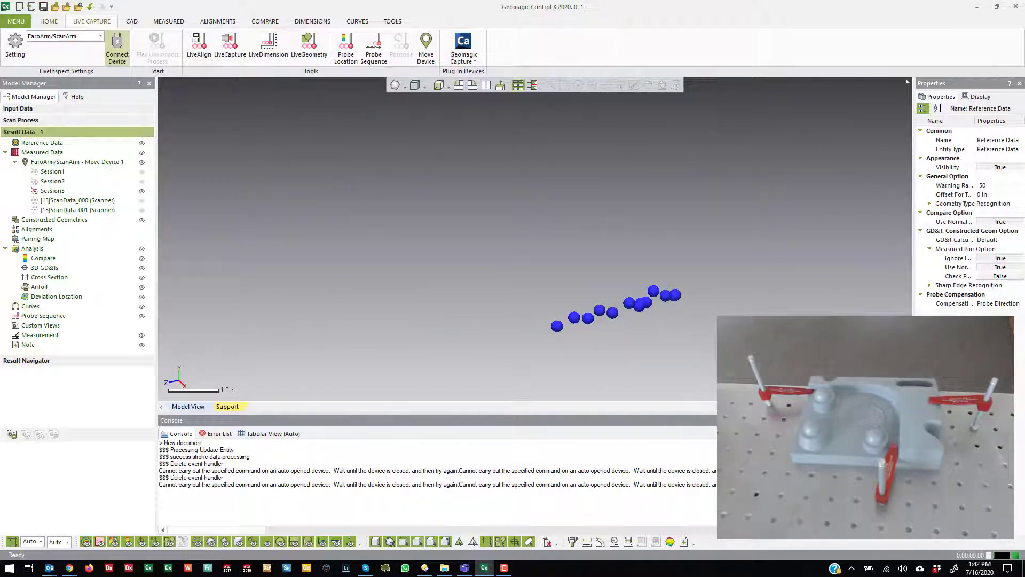
# Step: Construct a measured plane from the Session3 probe points along the part's side face
pyautogui.click(48, 21)
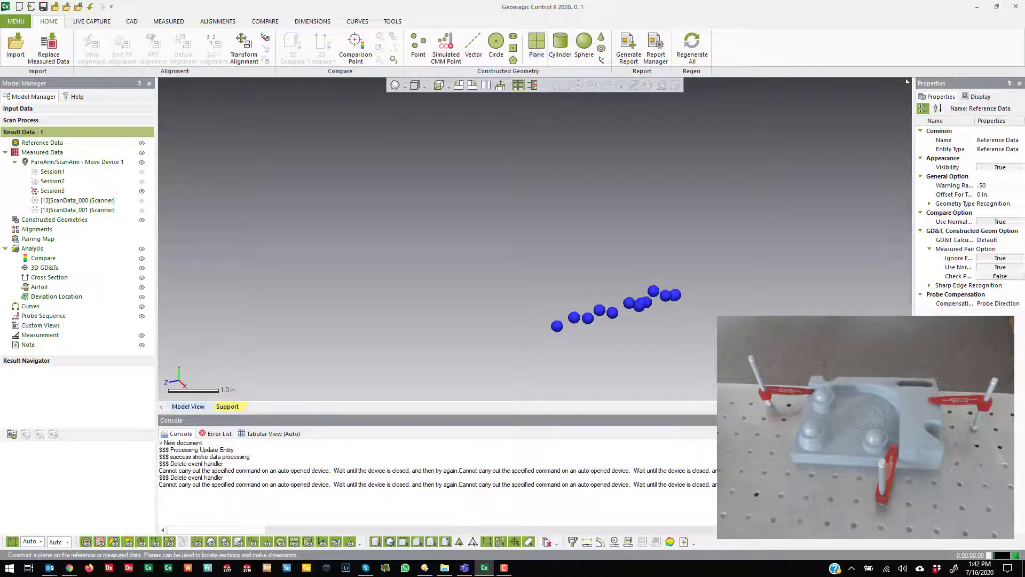
pyautogui.click(536, 44)
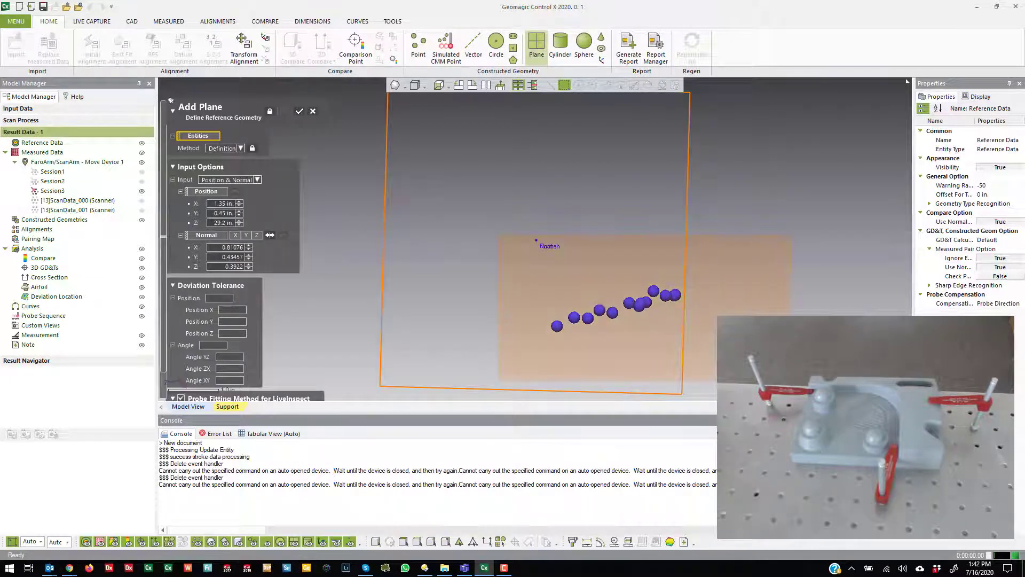
pyautogui.click(299, 111)
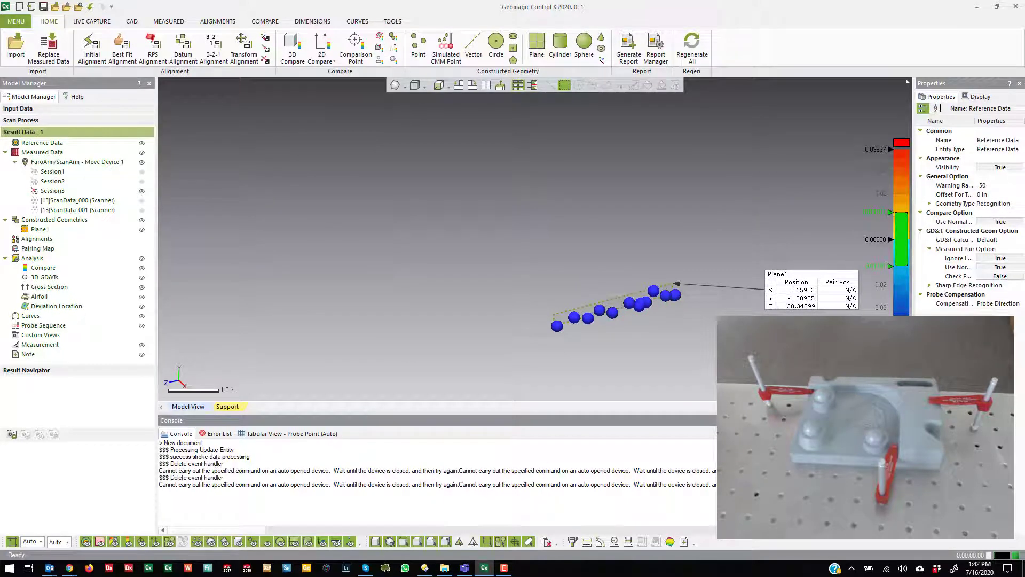
# Step: Display Session2 in place of Session3 and construct a best-fit plane from its probe points
pyautogui.click(142, 191)
pyautogui.click(142, 181)
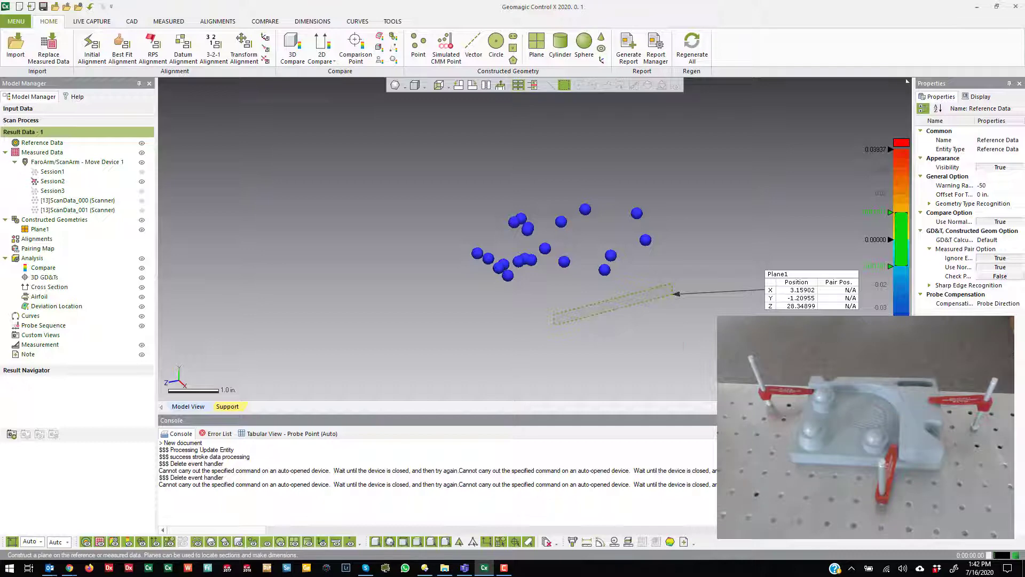
pyautogui.click(537, 45)
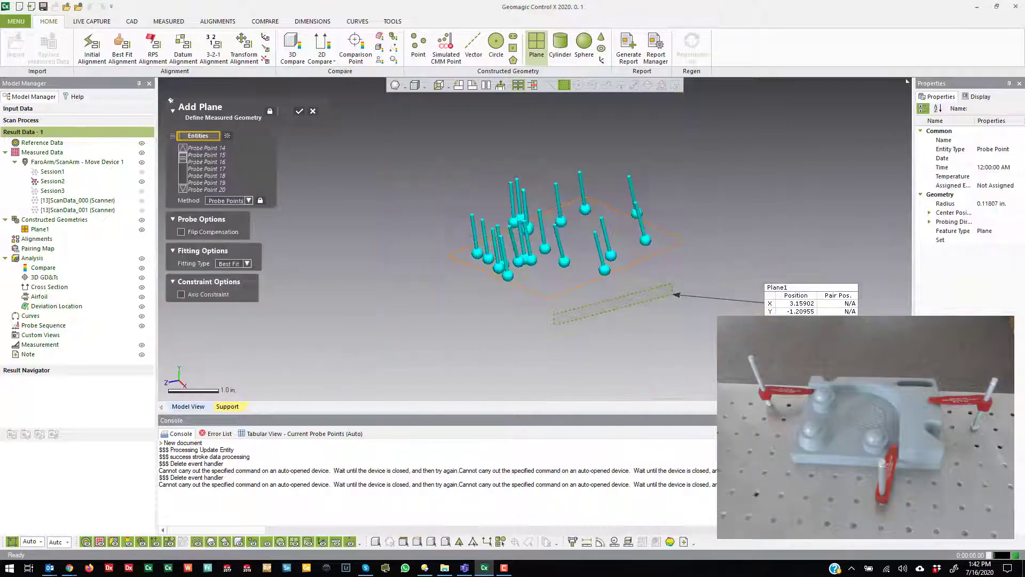
pyautogui.press('Return')
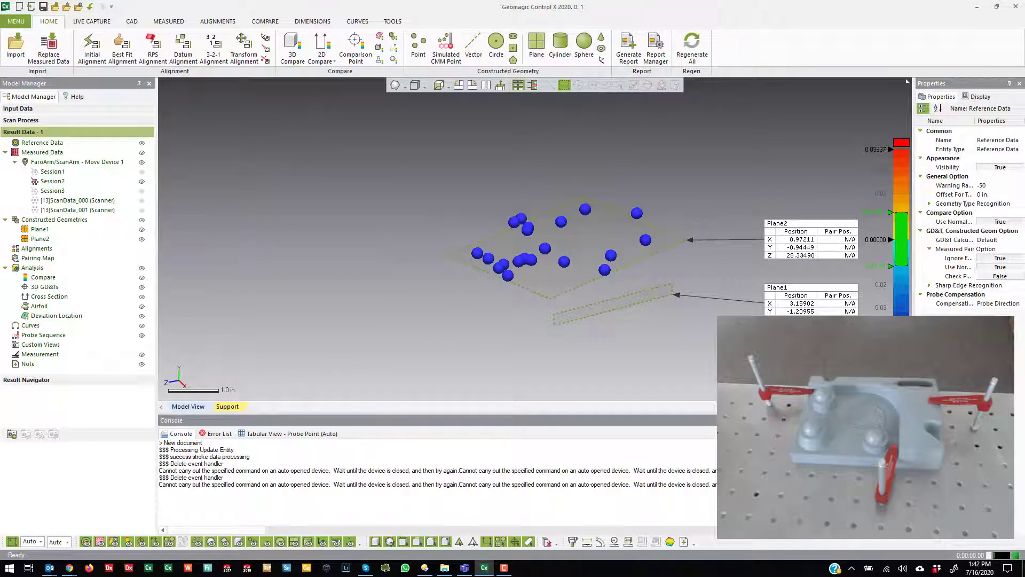
# Step: Display Session1 in place of Session2 and construct a best-fit sphere from its probe points
pyautogui.click(141, 182)
pyautogui.click(142, 171)
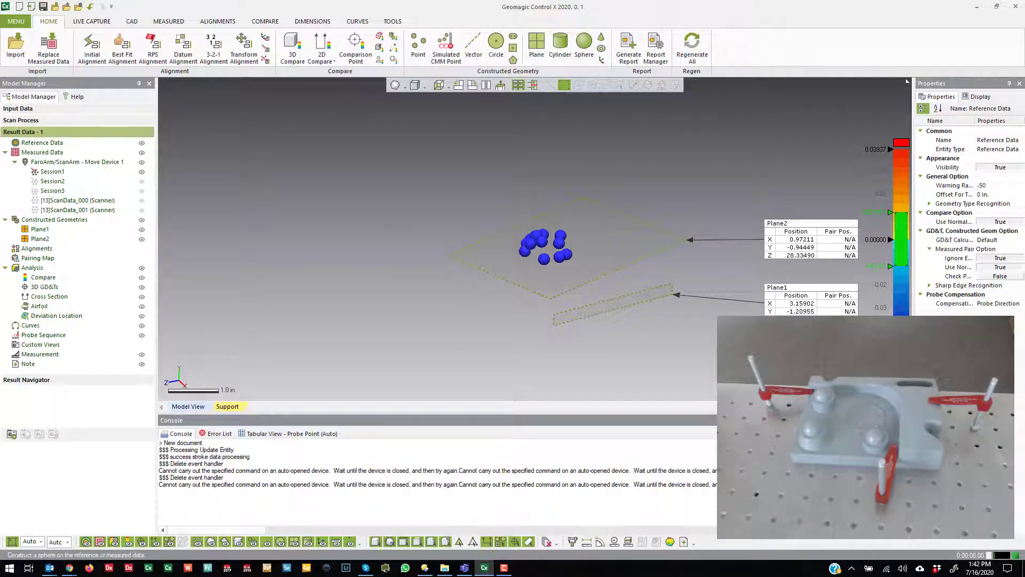
pyautogui.click(585, 46)
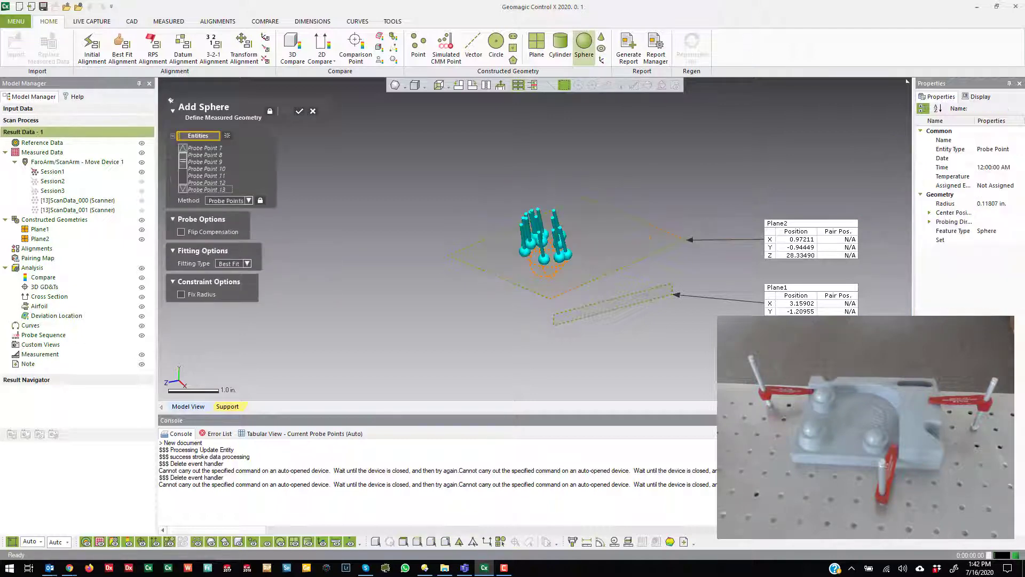
pyautogui.click(300, 111)
pyautogui.moveTo(534, 299)
pyautogui.mouseDown(button='right')
pyautogui.moveTo(533, 244)
pyautogui.moveTo(539, 278)
pyautogui.moveTo(534, 253)
pyautogui.mouseUp(button='right')
pyautogui.scroll(5, 534, 240)
pyautogui.scroll(-2, 534, 241)
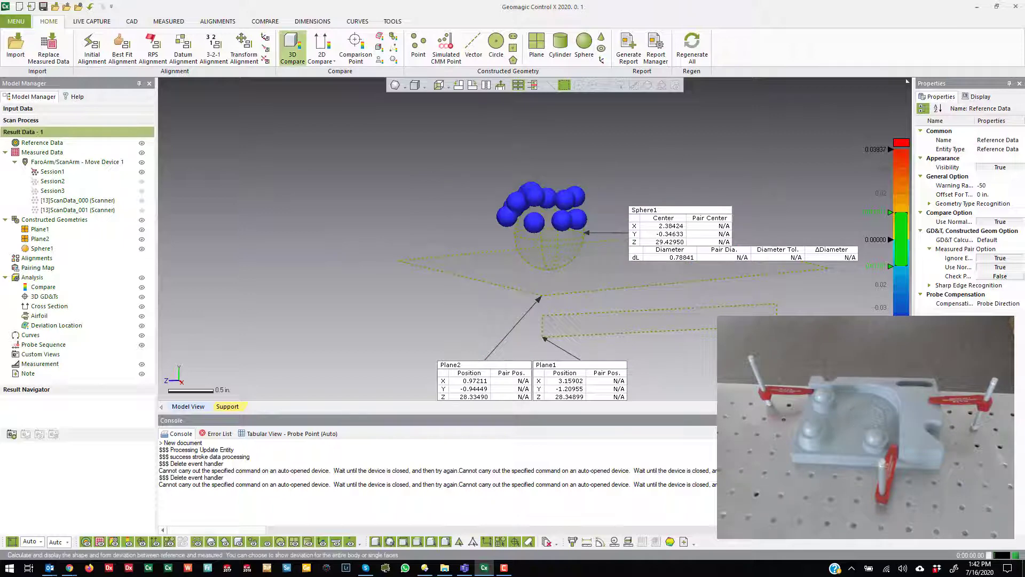
# Step: Add a linear dimension between the center of Sphere1 and Plane2 with a ±0.05 tolerance, accepting the proposed reference value
pyautogui.click(313, 22)
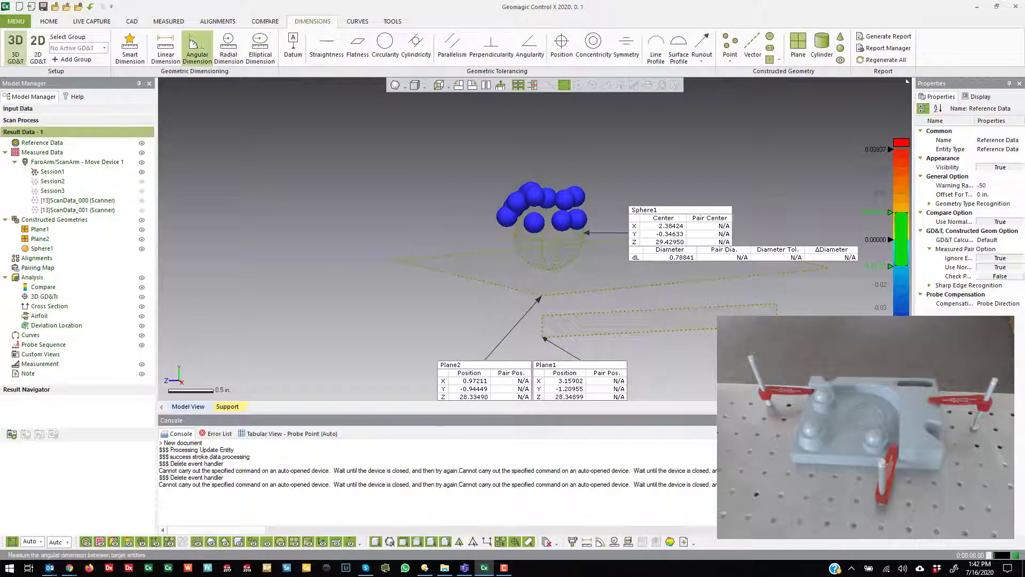
pyautogui.click(165, 48)
pyautogui.click(550, 250)
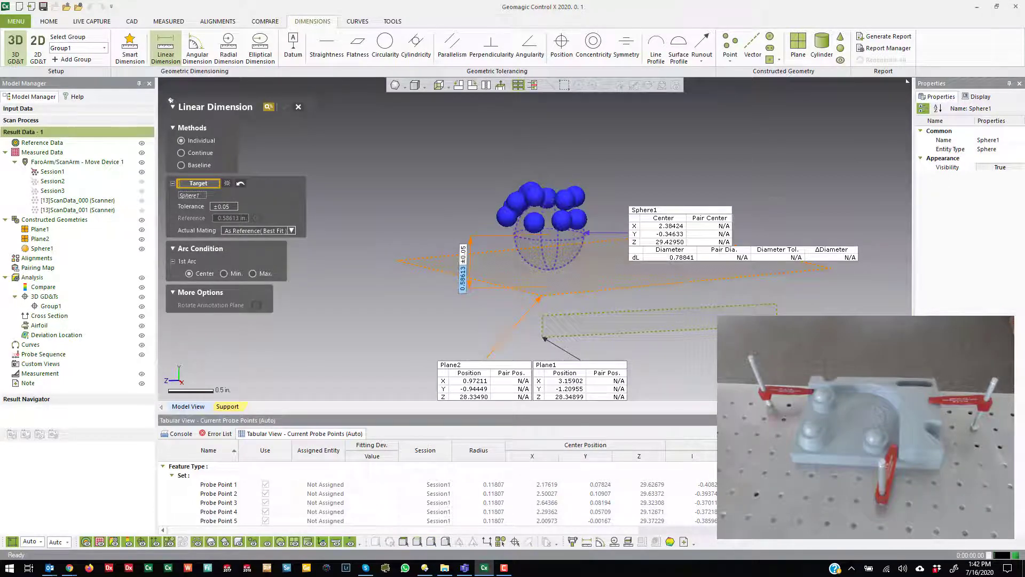
pyautogui.click(463, 268)
pyautogui.click(376, 184)
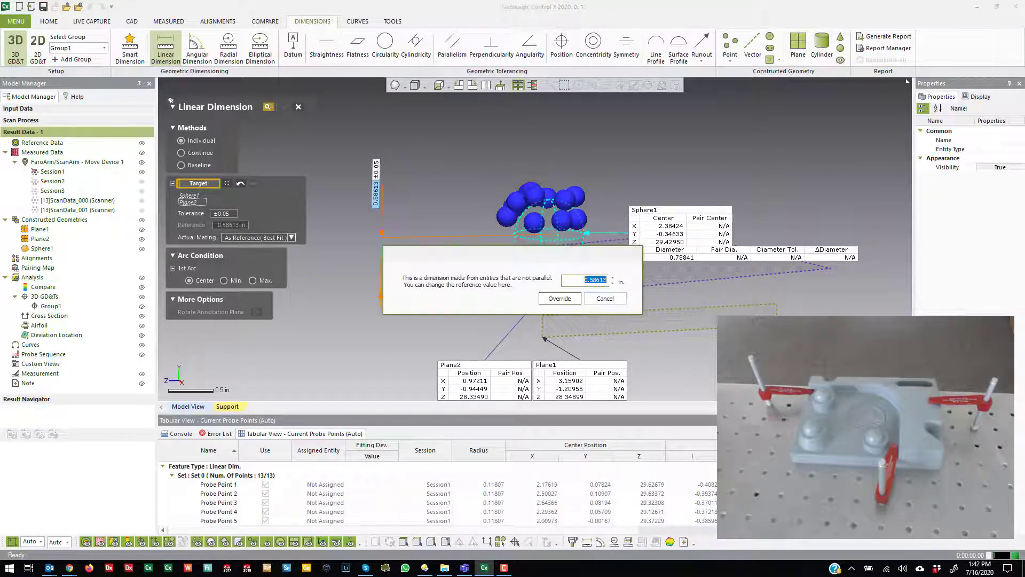
pyautogui.press('Return')
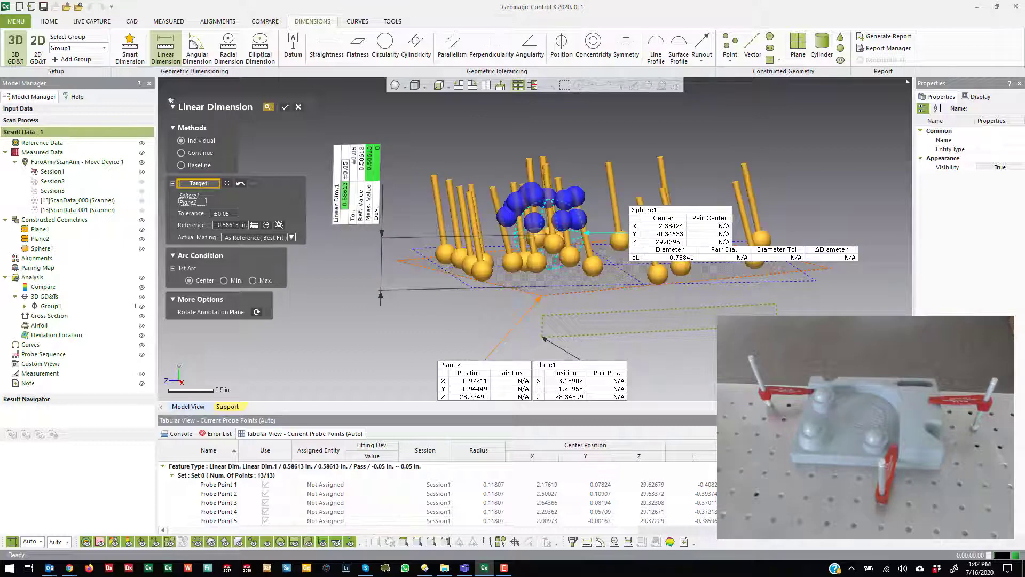
pyautogui.moveTo(534, 288); pyautogui.dragTo(534, 307, button='right')
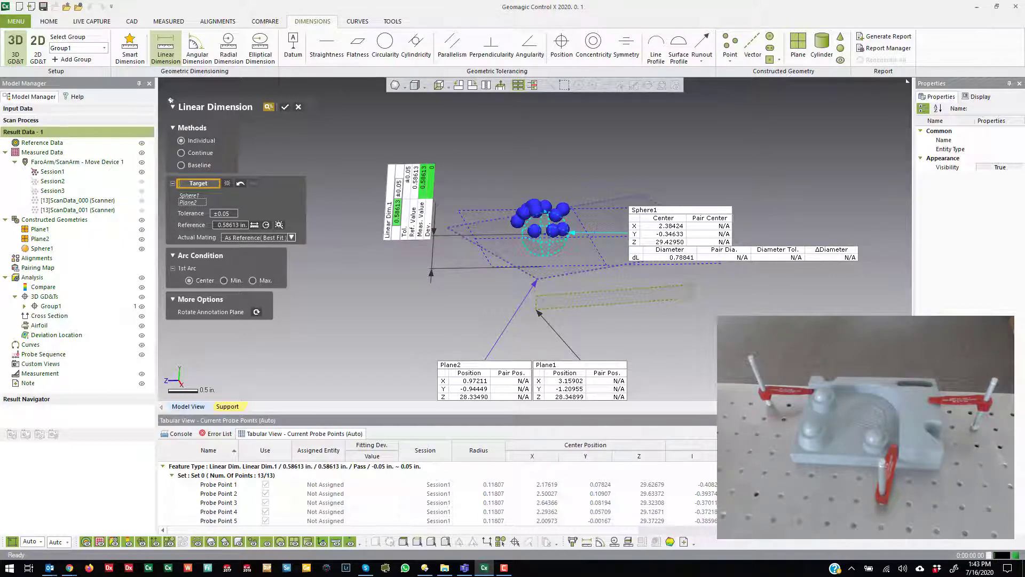
pyautogui.moveTo(534, 299); pyautogui.dragTo(535, 291, button='right')
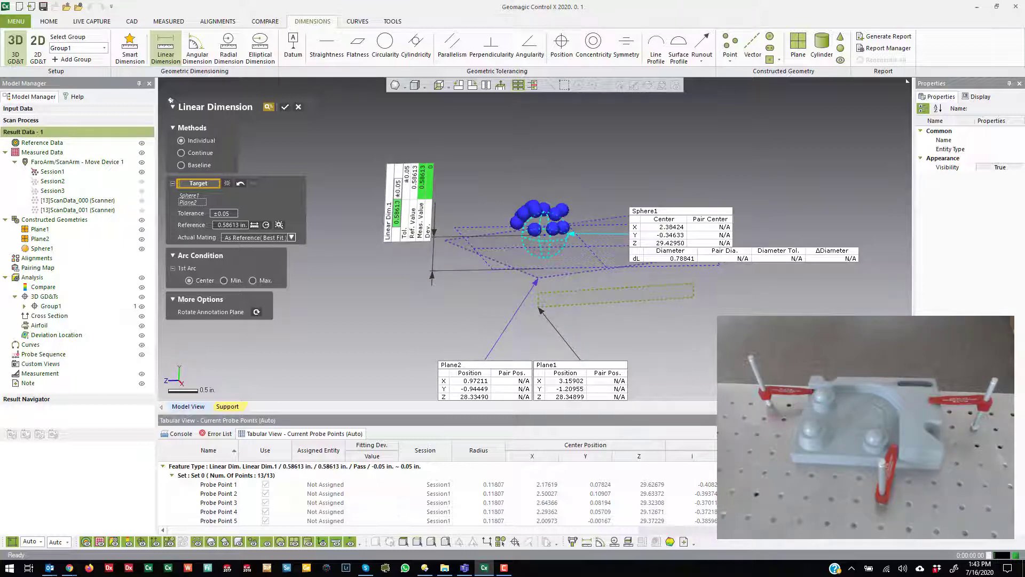
pyautogui.click(285, 107)
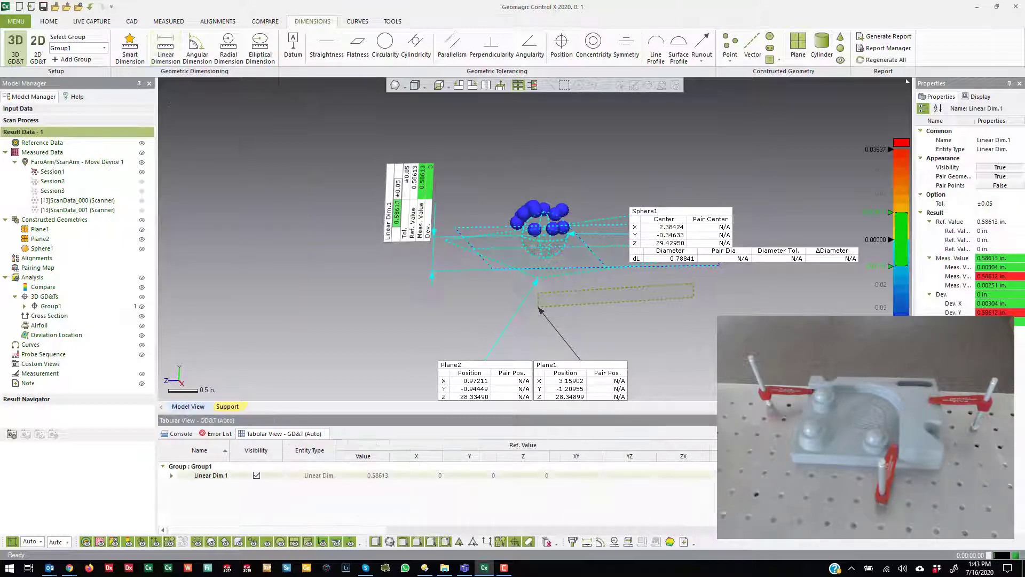
pyautogui.click(286, 108)
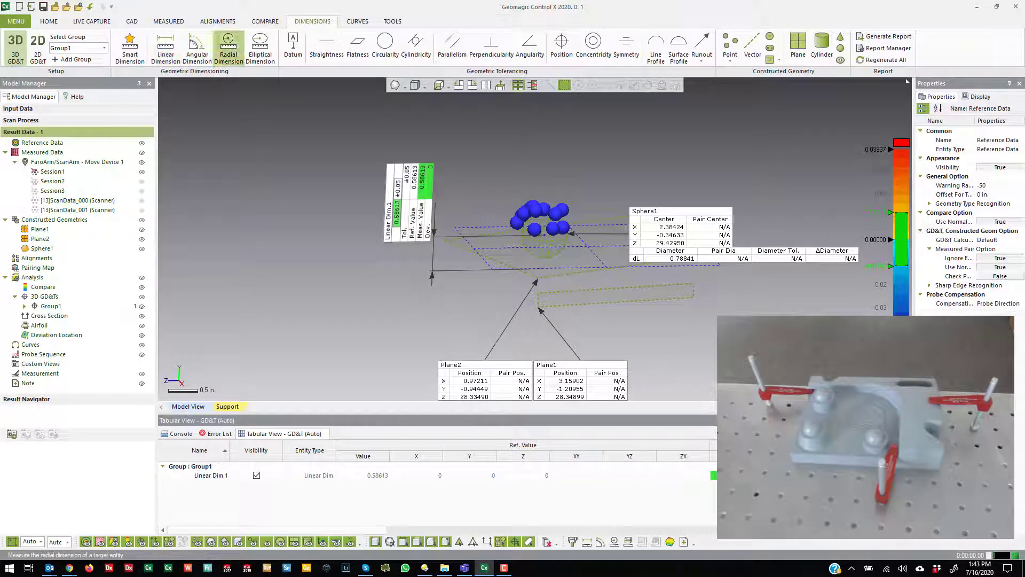
# Step: Add a radial dimension to Sphere1 as a radius with a ±0.05 tolerance
pyautogui.click(229, 47)
pyautogui.click(557, 224)
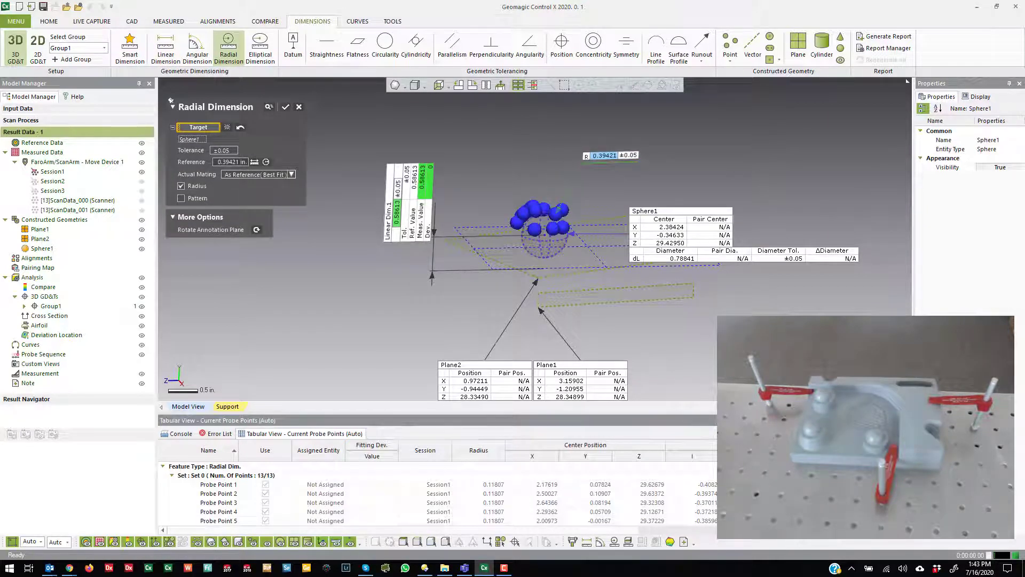
pyautogui.press('Return')
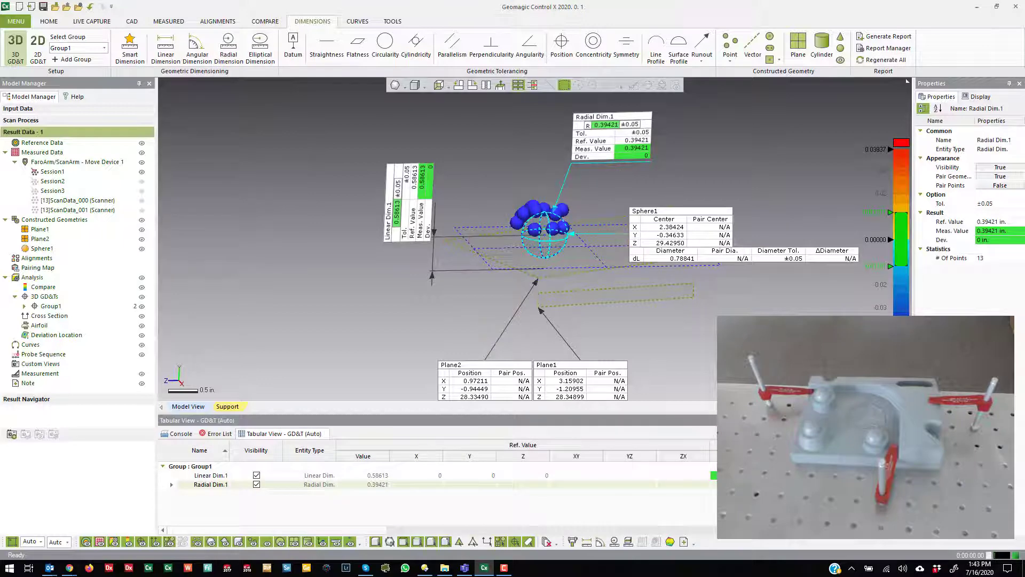
pyautogui.press('Escape')
pyautogui.scroll(-2, 536, 224)
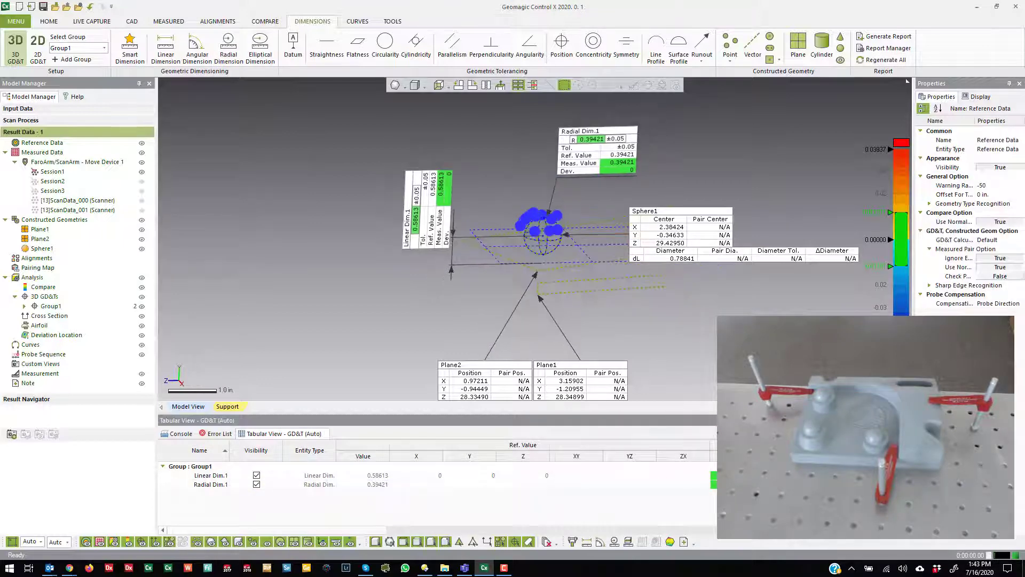
pyautogui.scroll(3, 607, 240)
pyautogui.moveTo(566, 205); pyautogui.dragTo(546, 230, button='right')
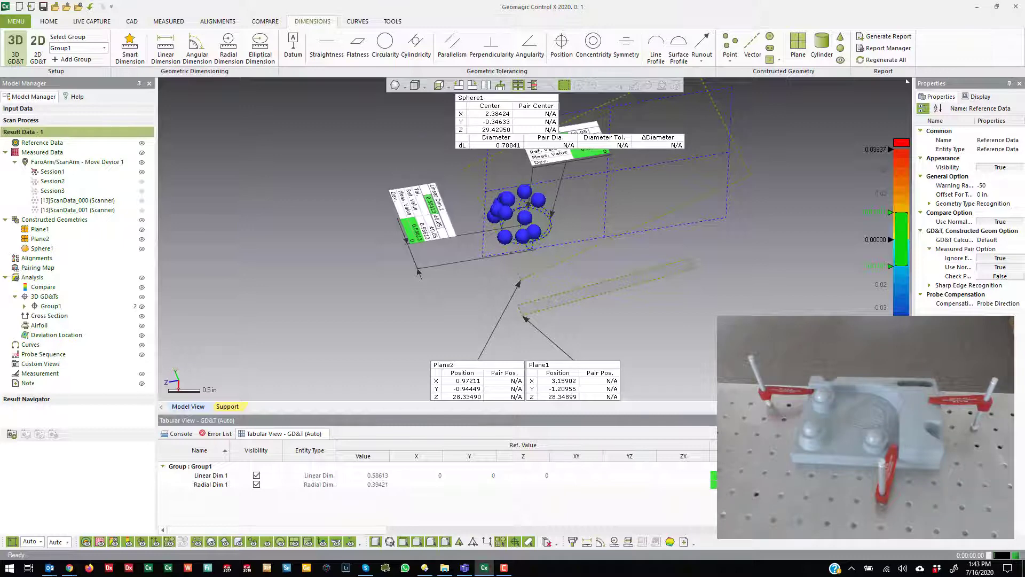
# Step: Show the ScanData_000 and ScanData_001 scanner datasets and examine the constructed geometry and dimensions against the scanned part
pyautogui.click(142, 200)
pyautogui.click(142, 210)
pyautogui.scroll(-3, 534, 230)
pyautogui.moveTo(534, 230); pyautogui.dragTo(512, 256, button='right')
pyautogui.scroll(5, 481, 320)
pyautogui.scroll(-4, 479, 344)
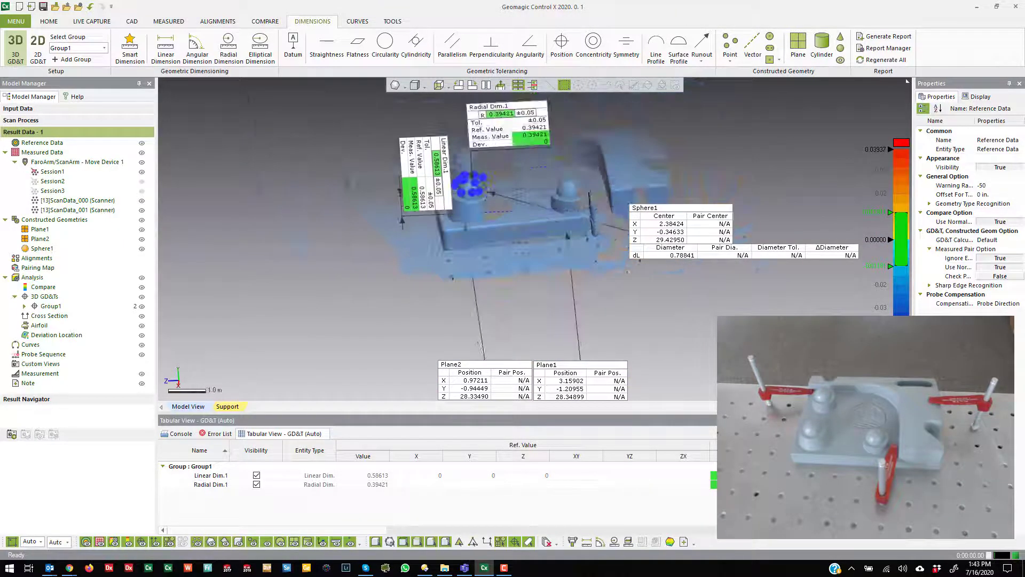
pyautogui.scroll(4, 479, 345)
pyautogui.moveTo(479, 345); pyautogui.dragTo(534, 344, button='right')
pyautogui.scroll(-4, 526, 339)
pyautogui.scroll(4, 507, 355)
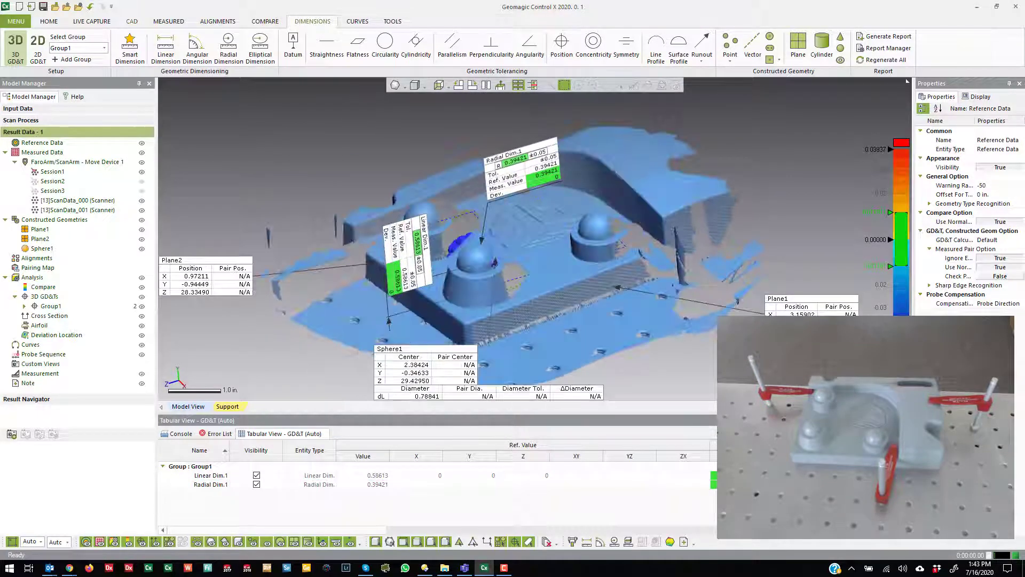
# Step: Bring up the live capture tools for the connected FaroArm/ScanArm device
pyautogui.click(92, 21)
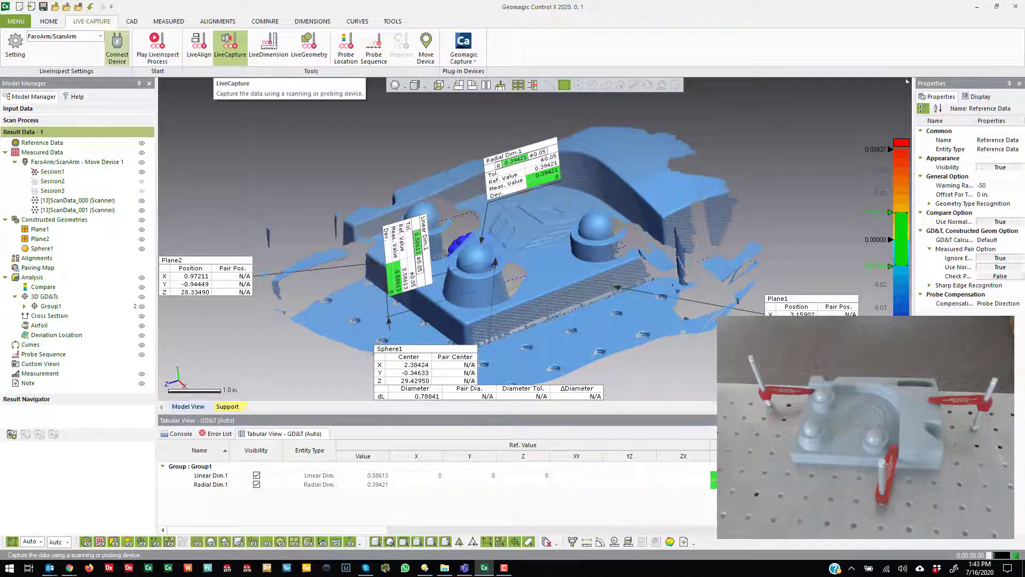